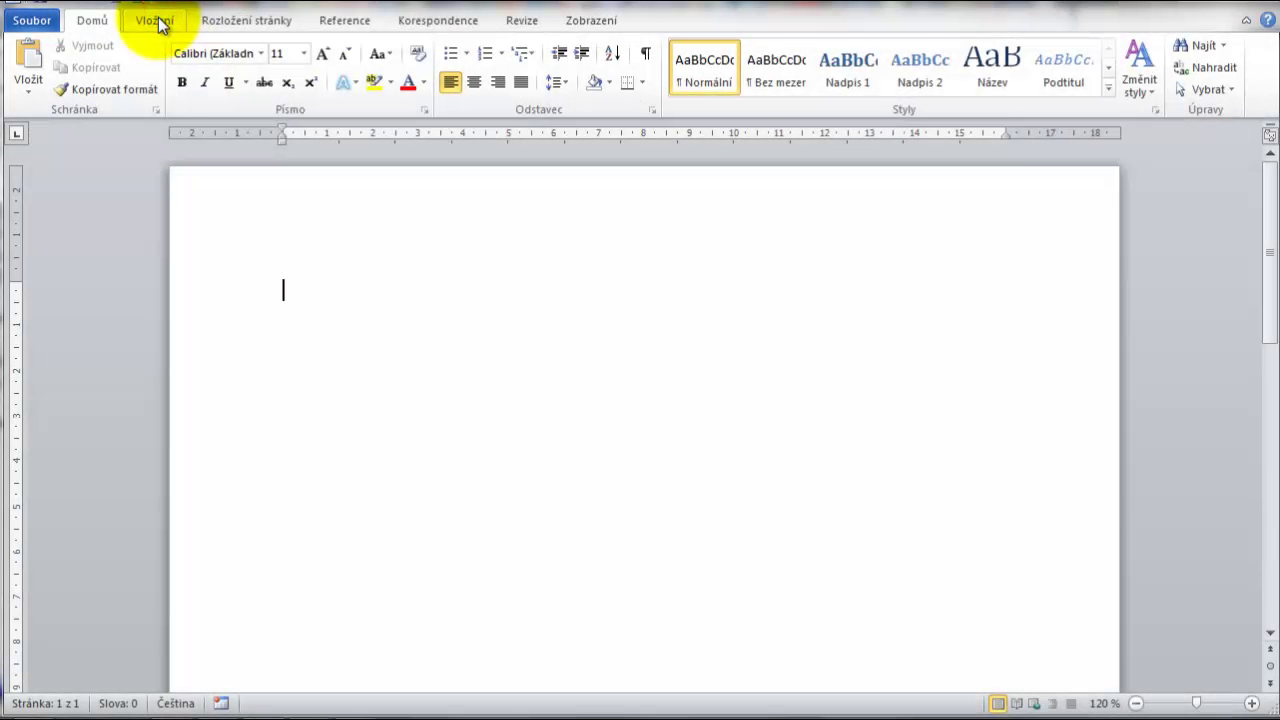
# Step: Insert a new 8,89 × 15,24 cm drawing canvas on the blank page
pyautogui.click(157, 21)
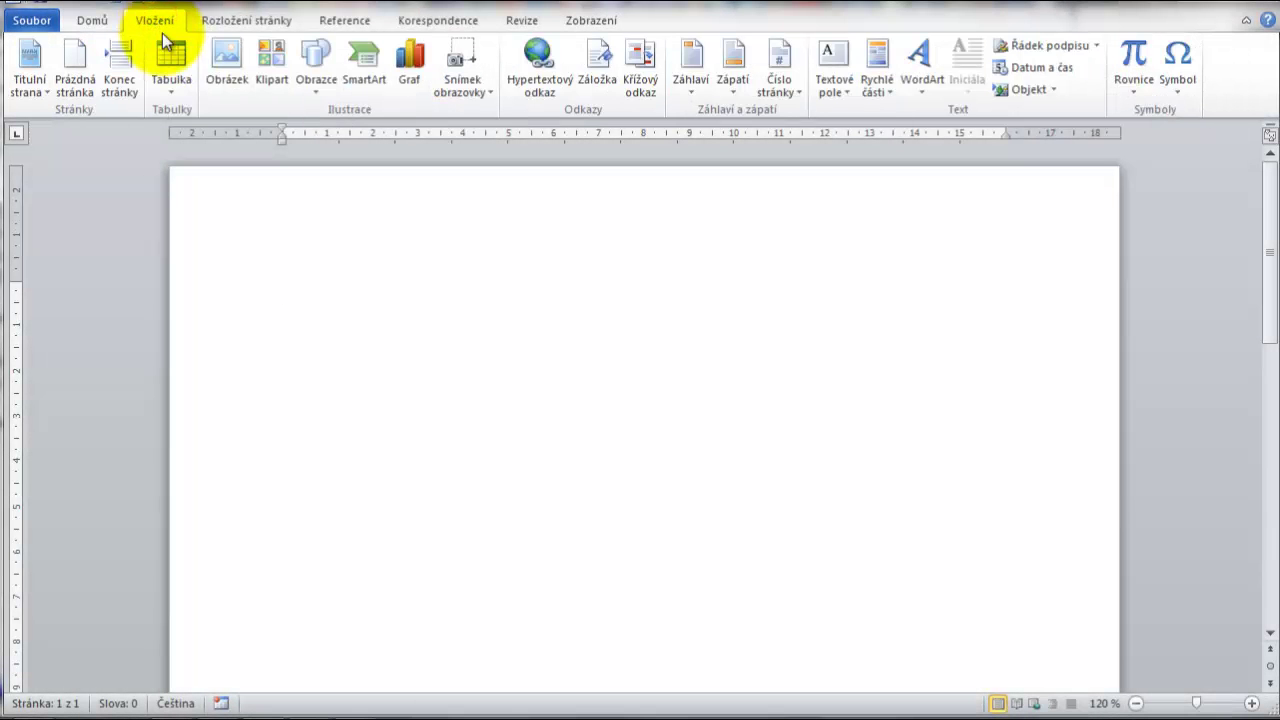
pyautogui.click(314, 95)
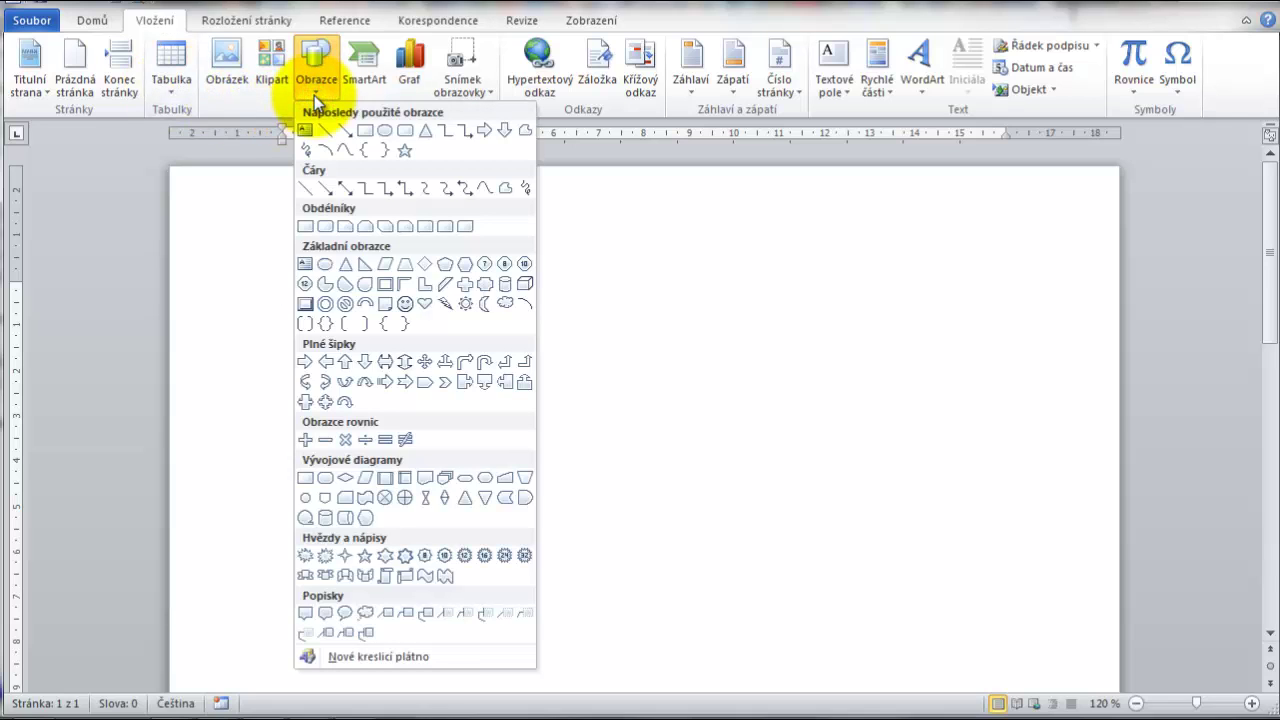
pyautogui.click(358, 650)
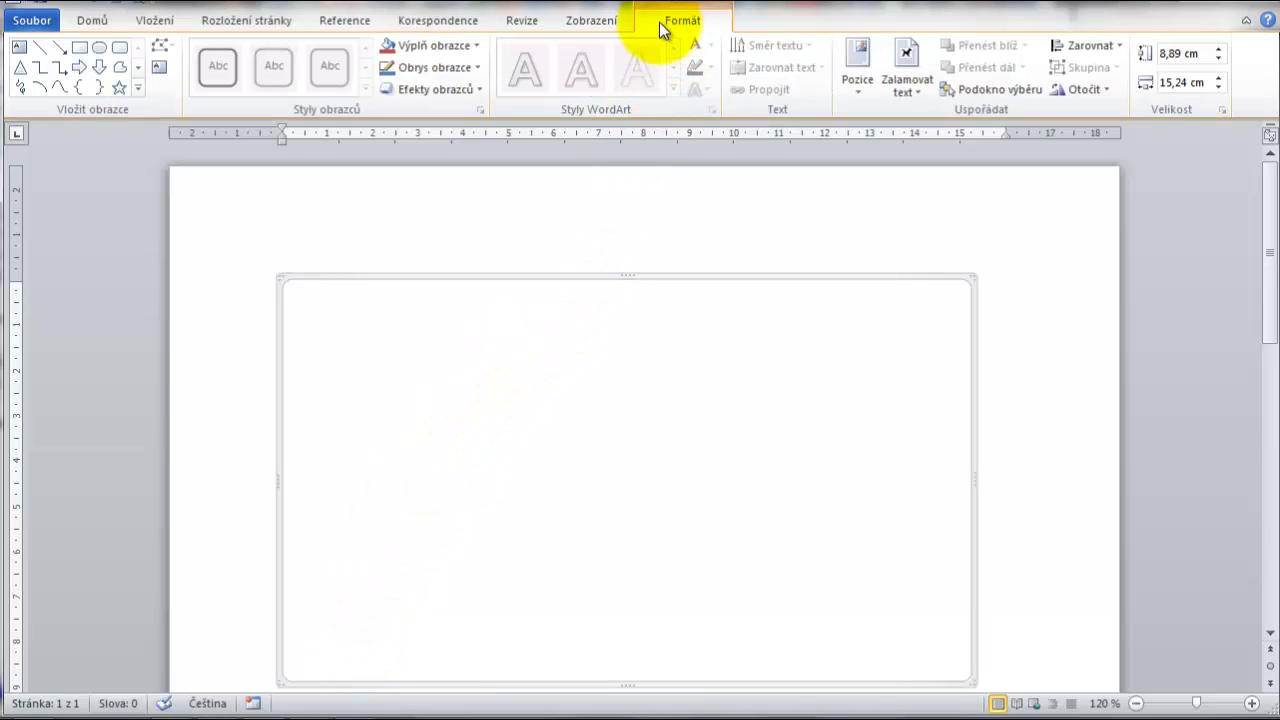
# Step: Fill the canvas with dark orange and apply a dark gradient variation
pyautogui.click(474, 46)
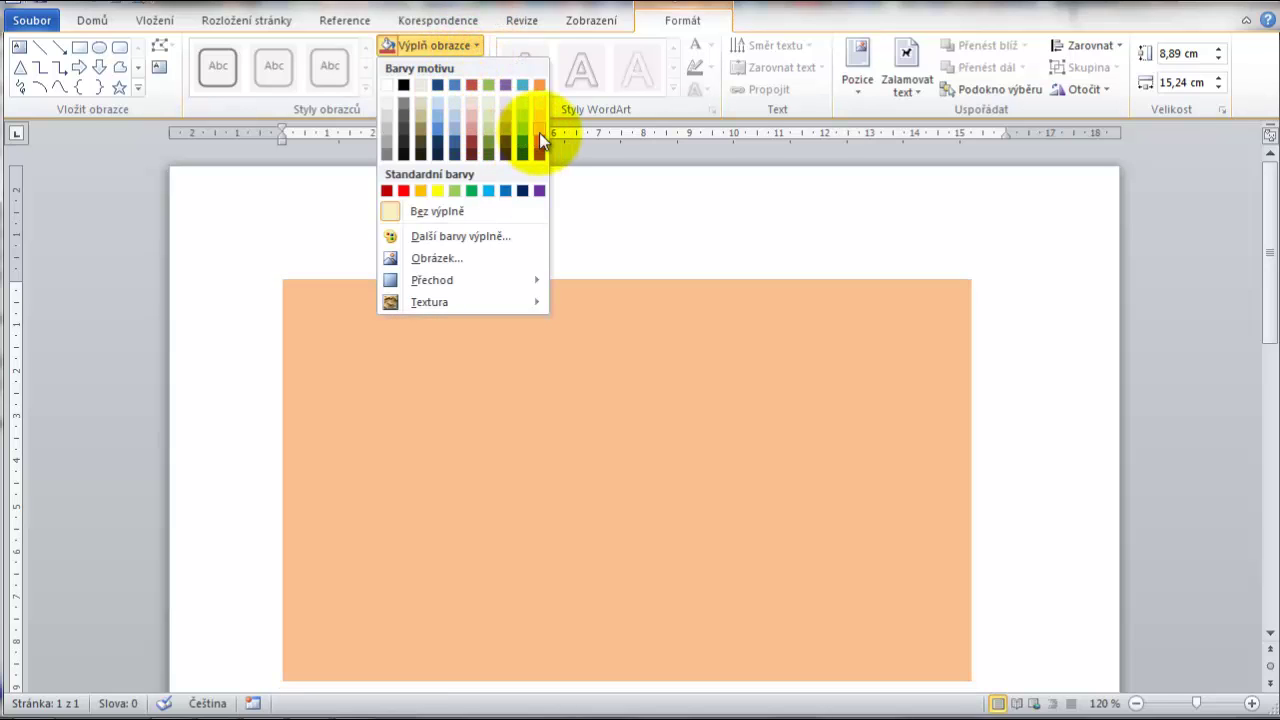
pyautogui.click(539, 140)
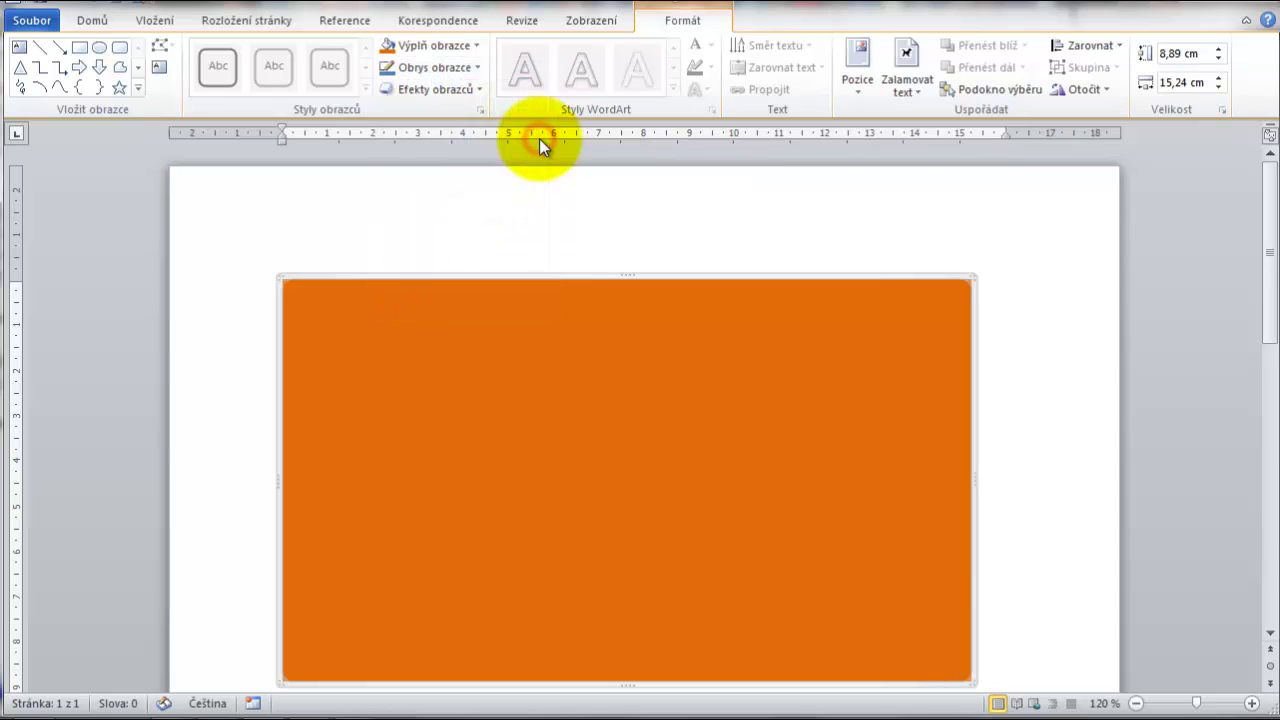
pyautogui.click(475, 47)
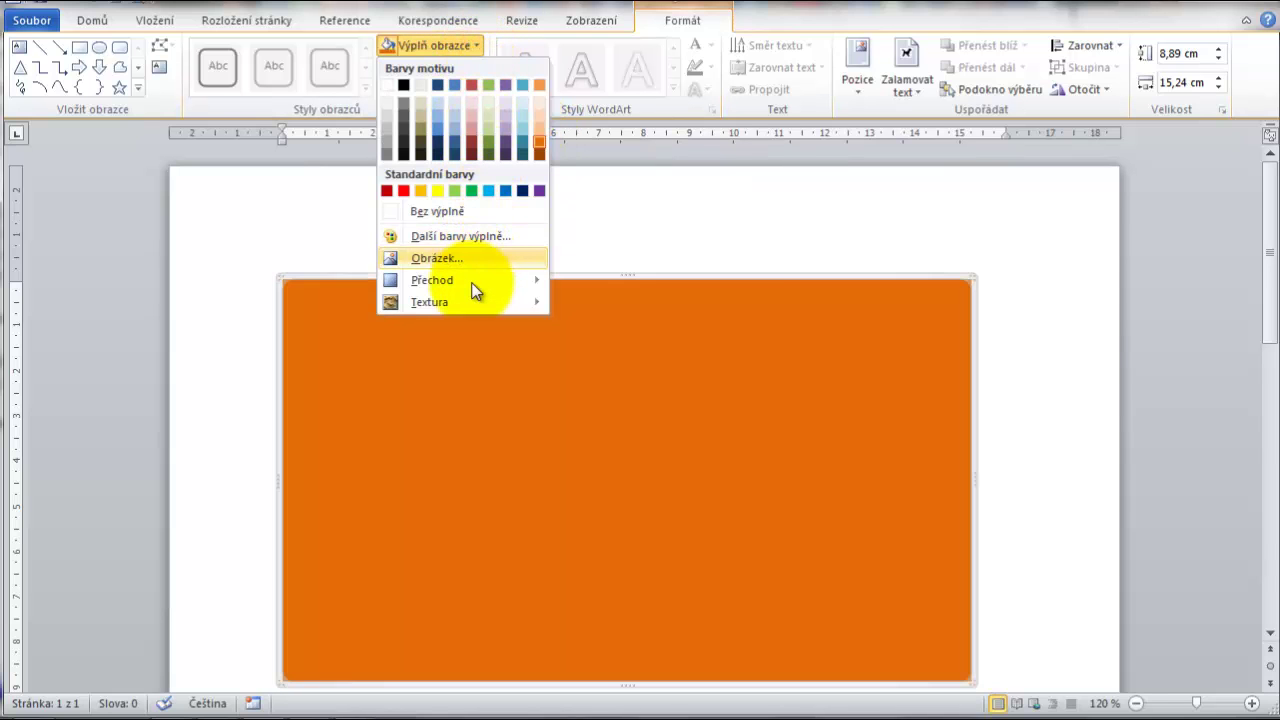
pyautogui.moveTo(474, 292)
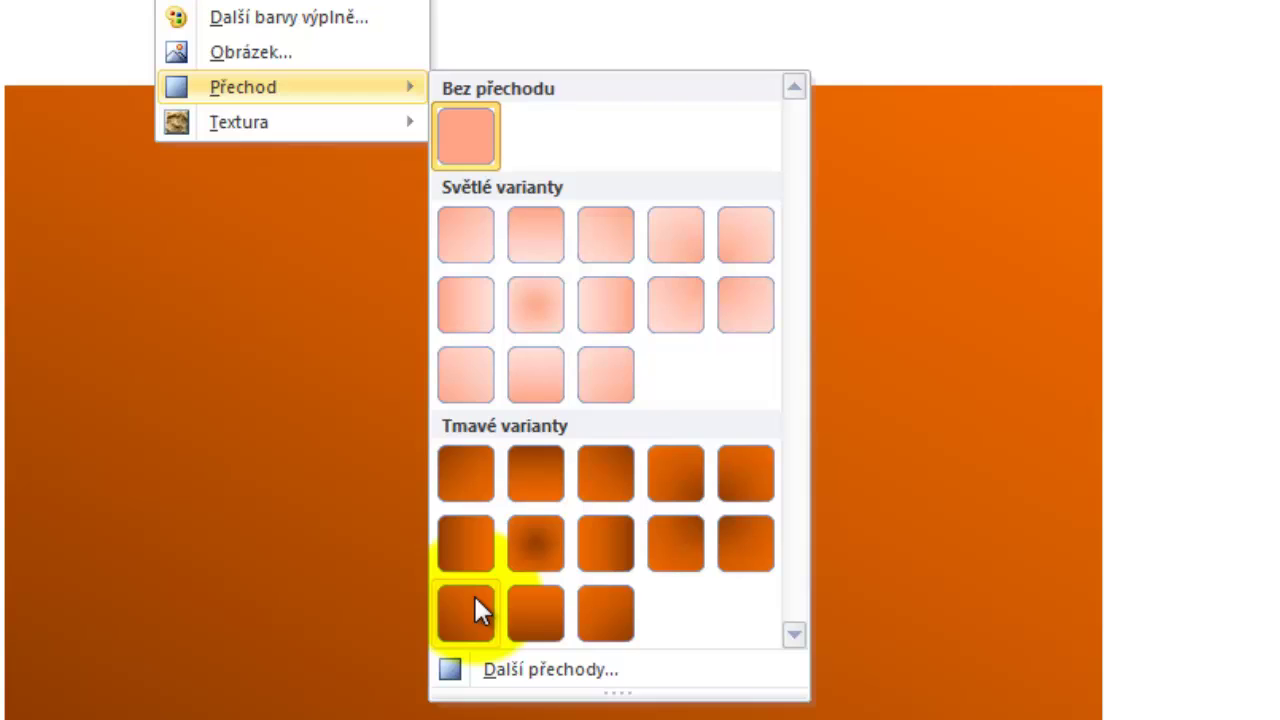
pyautogui.click(473, 593)
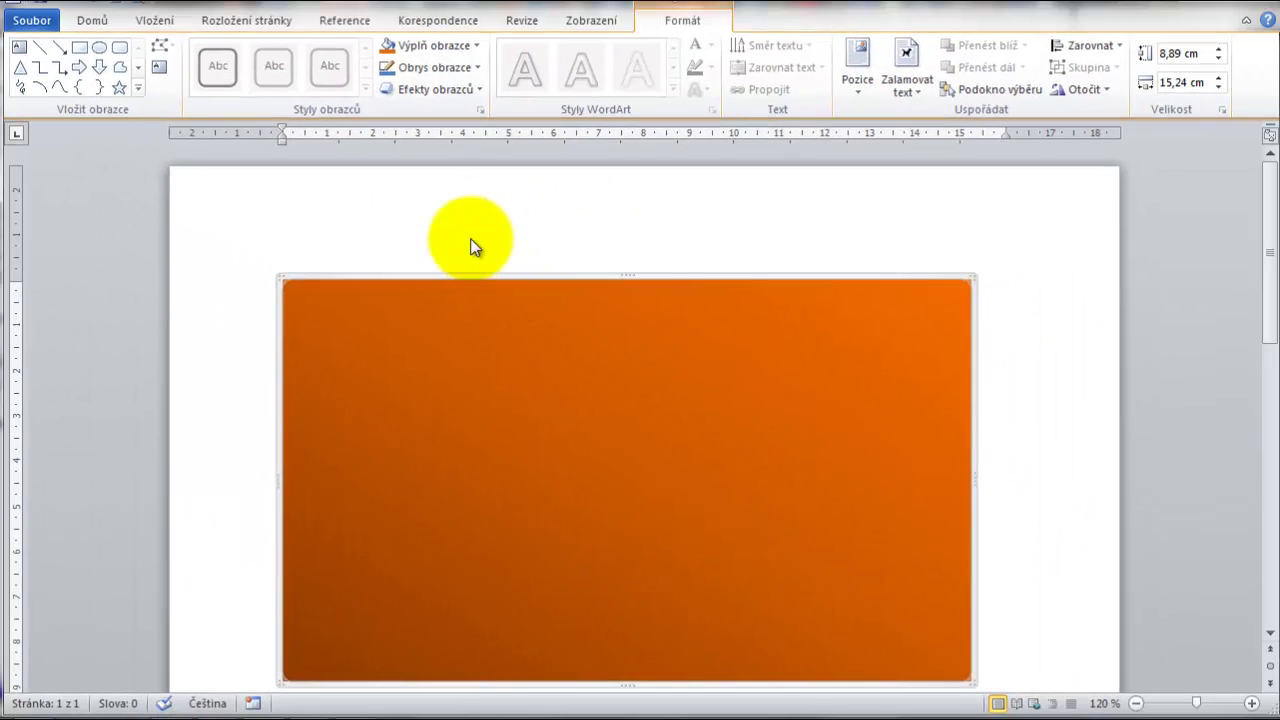
# Step: Apply a second-row Reflection variation to the orange canvas
pyautogui.click(483, 86)
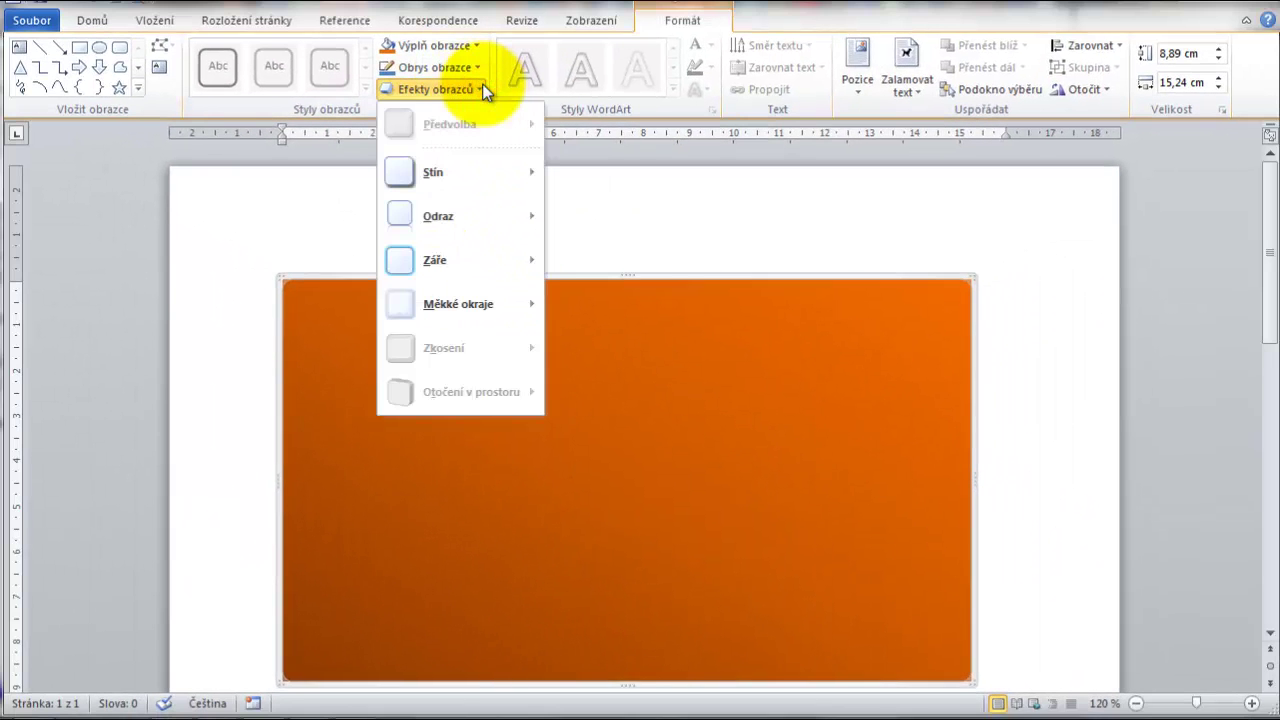
pyautogui.moveTo(475, 218)
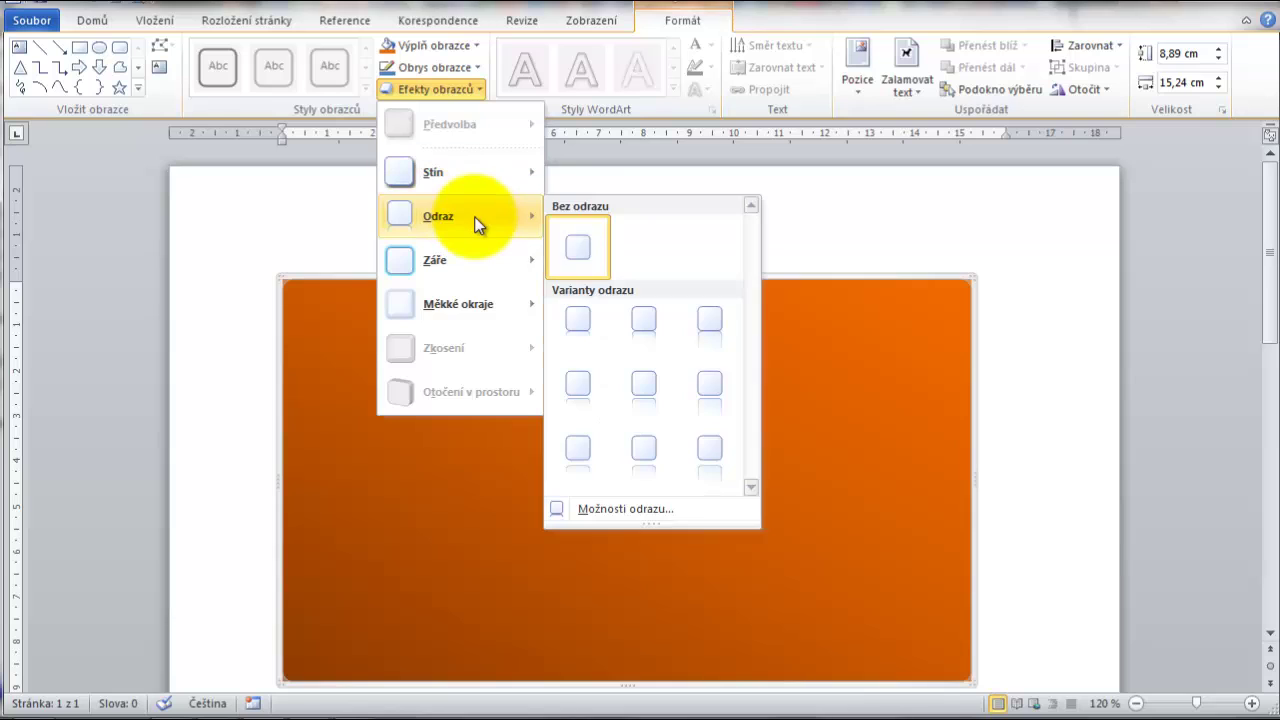
pyautogui.click(577, 381)
pyautogui.scroll(-2, 905, 389)
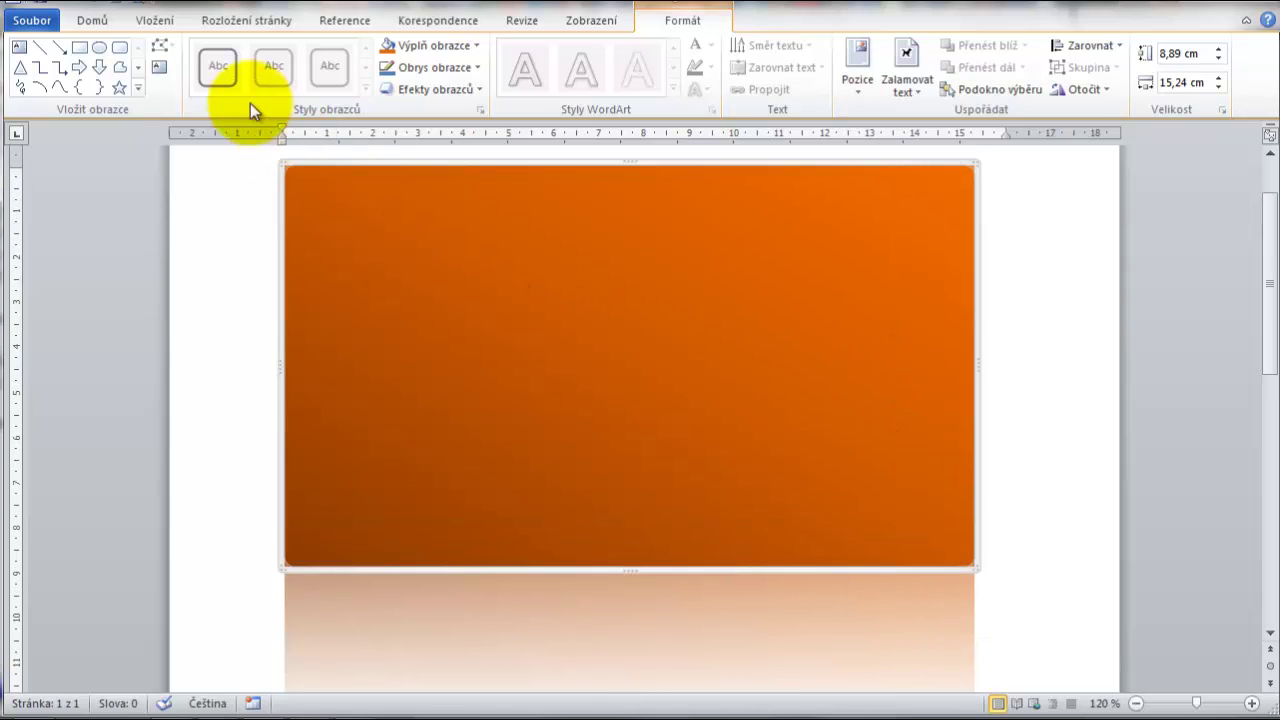
# Step: Draw a thin 13,36 cm rectangle across the lower canvas with no outline and white fill
pyautogui.click(78, 49)
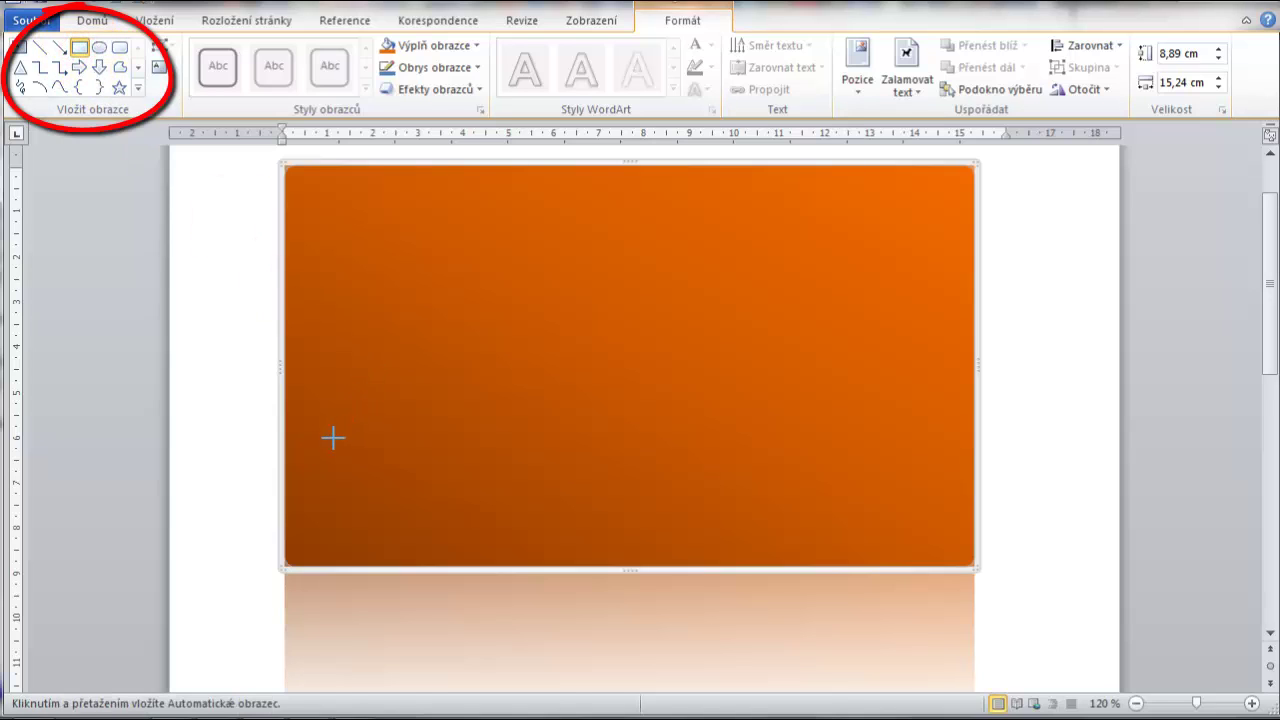
pyautogui.moveTo(323, 443); pyautogui.dragTo(354, 445)
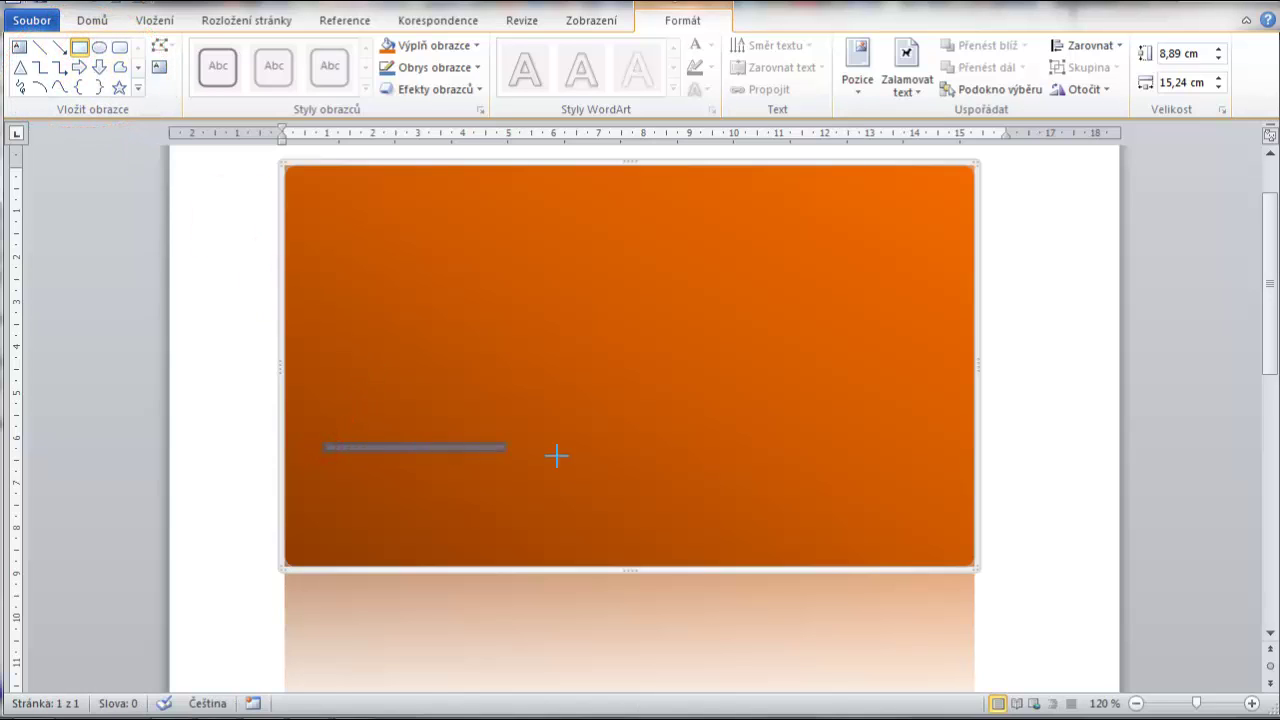
pyautogui.moveTo(556, 456); pyautogui.dragTo(926, 450)
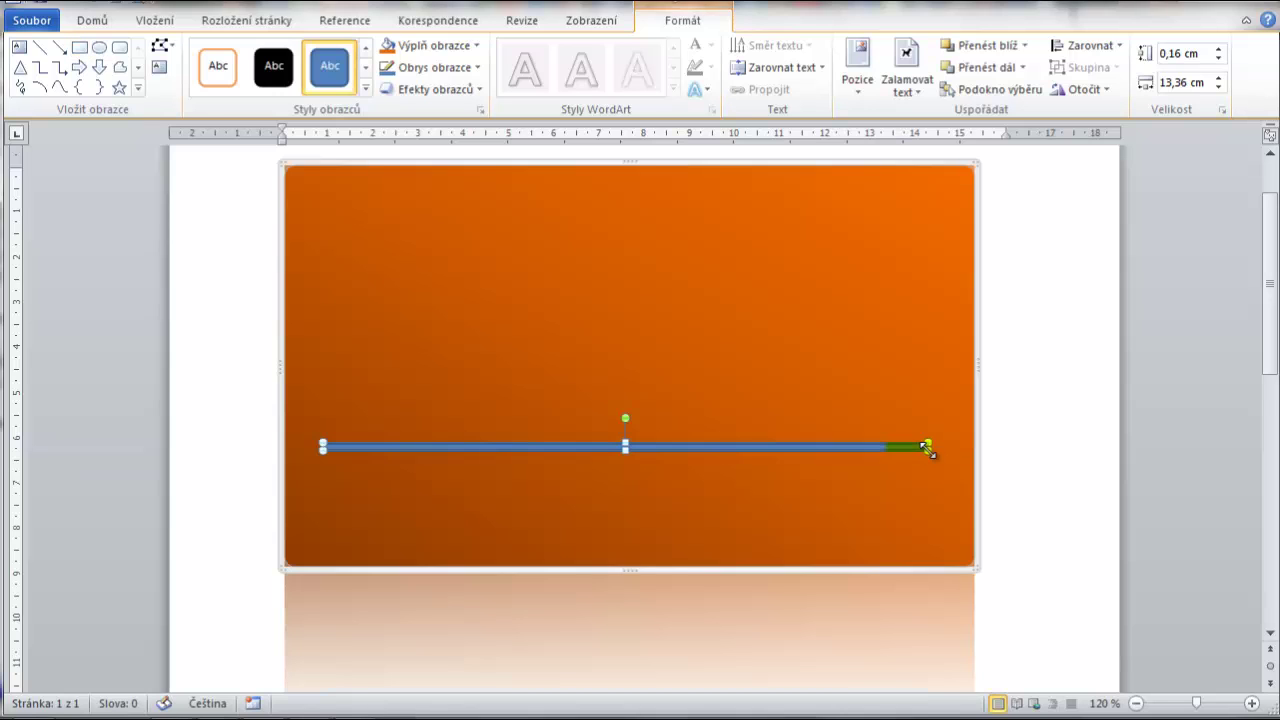
pyautogui.click(477, 70)
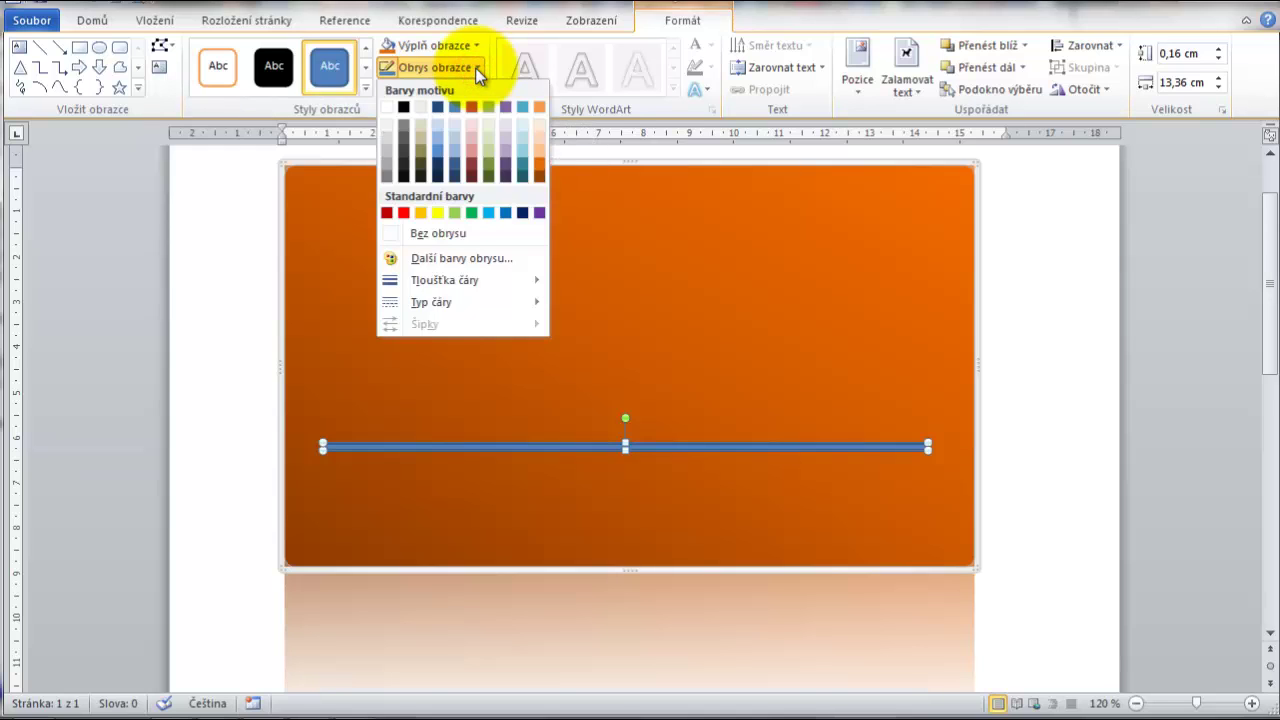
pyautogui.click(466, 234)
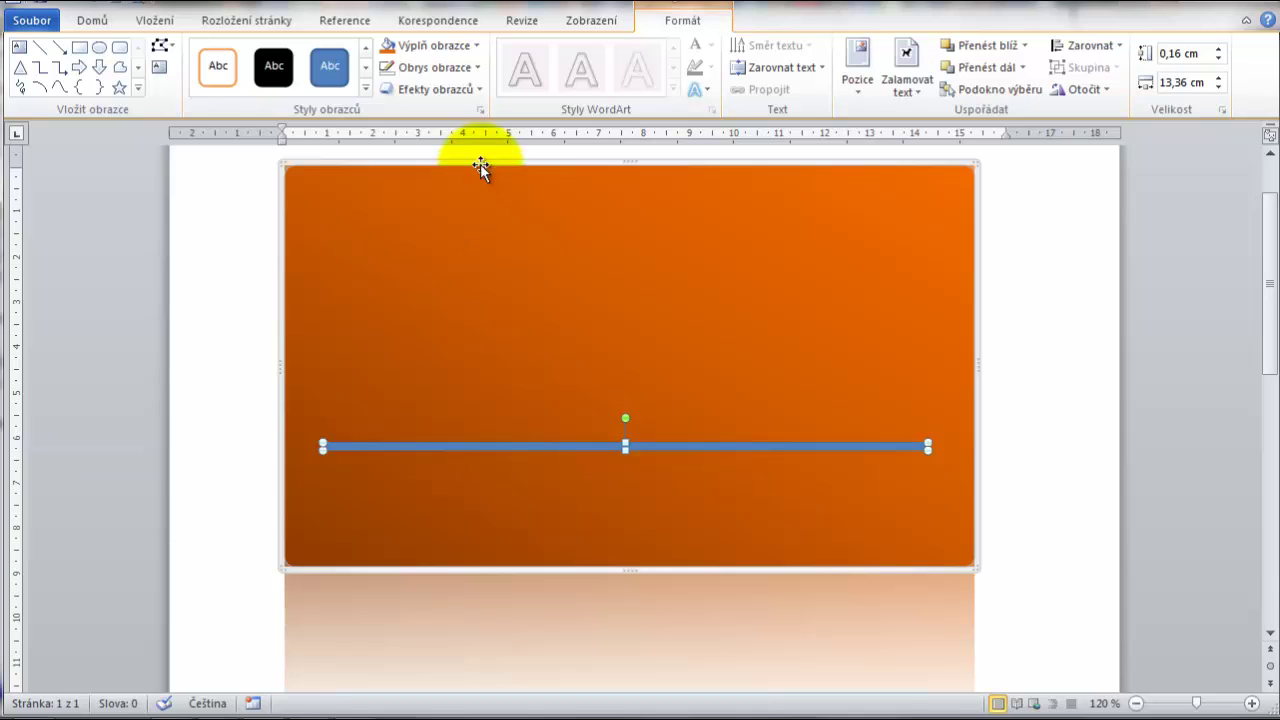
pyautogui.click(472, 46)
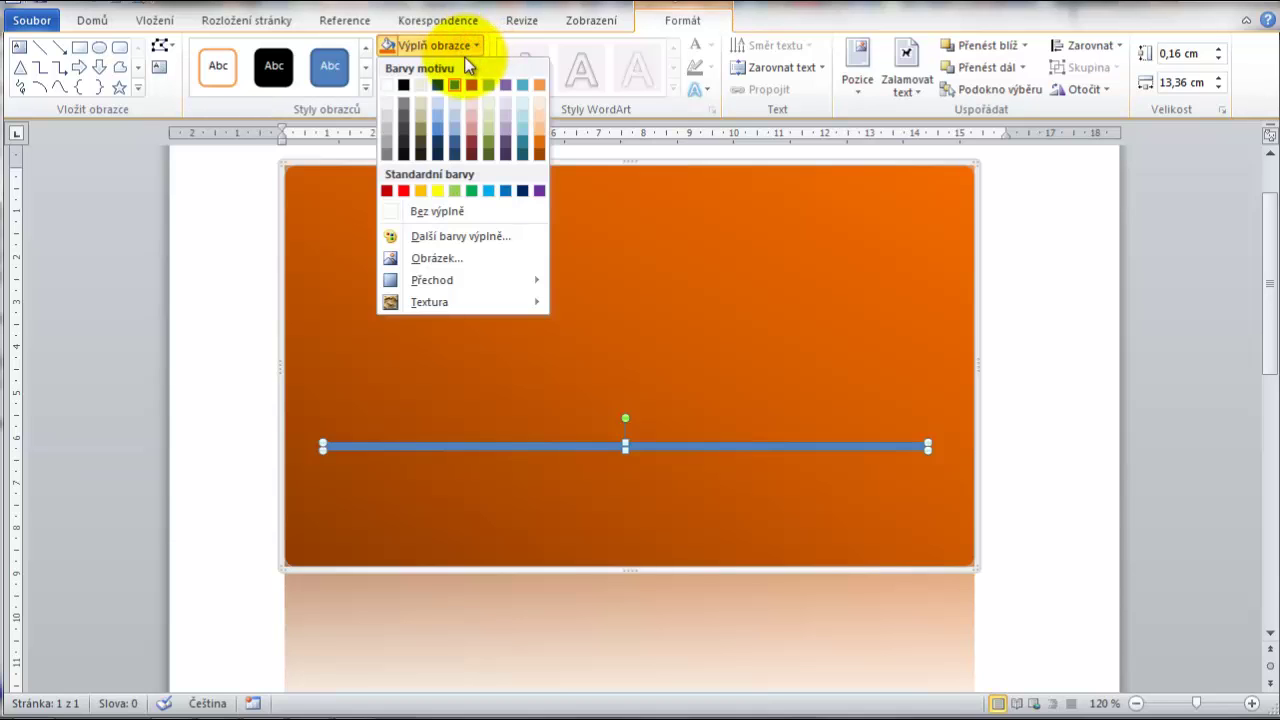
pyautogui.click(386, 85)
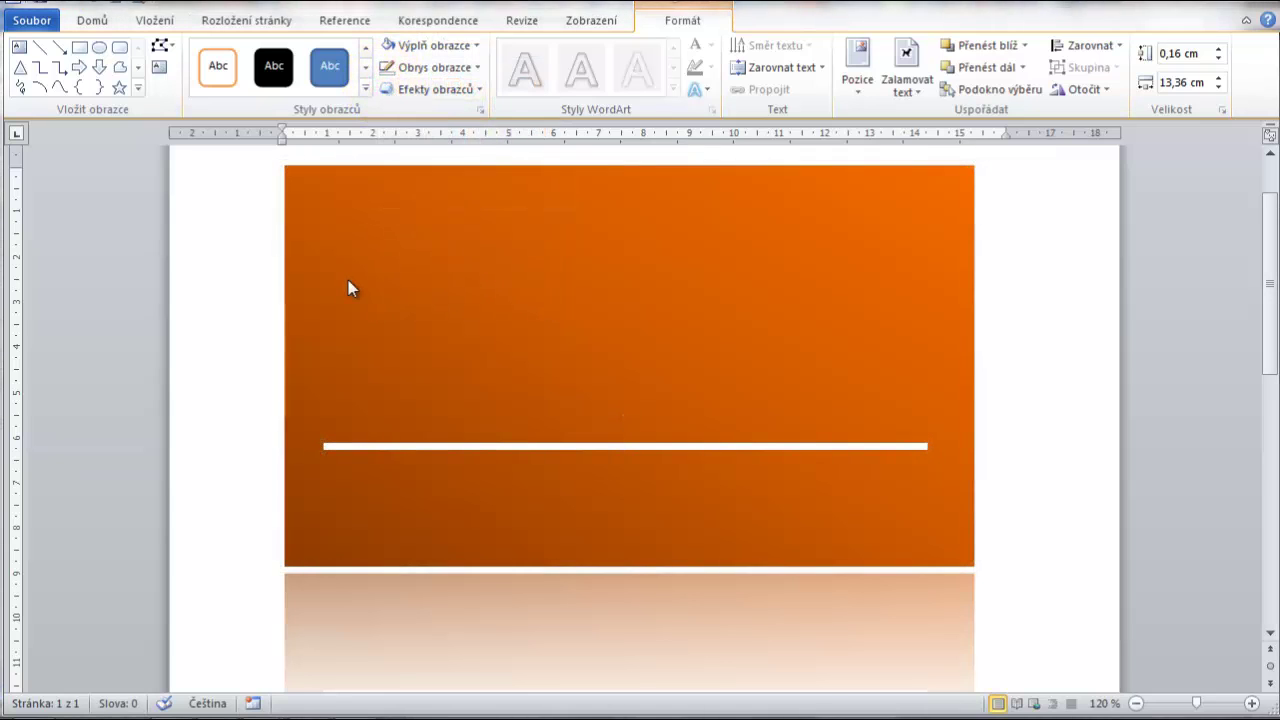
pyautogui.click(348, 280)
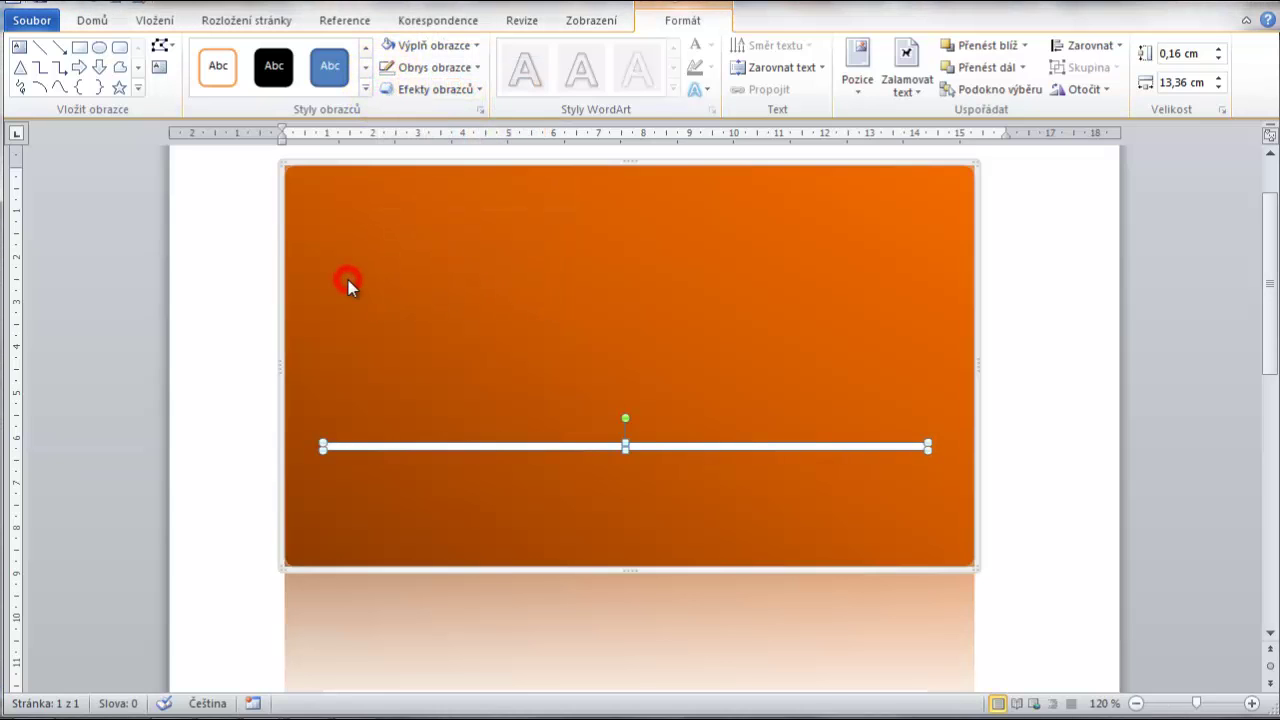
pyautogui.click(159, 69)
# Step: Add a text box reading 'VESMÍRNÉ MILNÍKY' at the canvas top and shrink it to one line
pyautogui.click(416, 187)
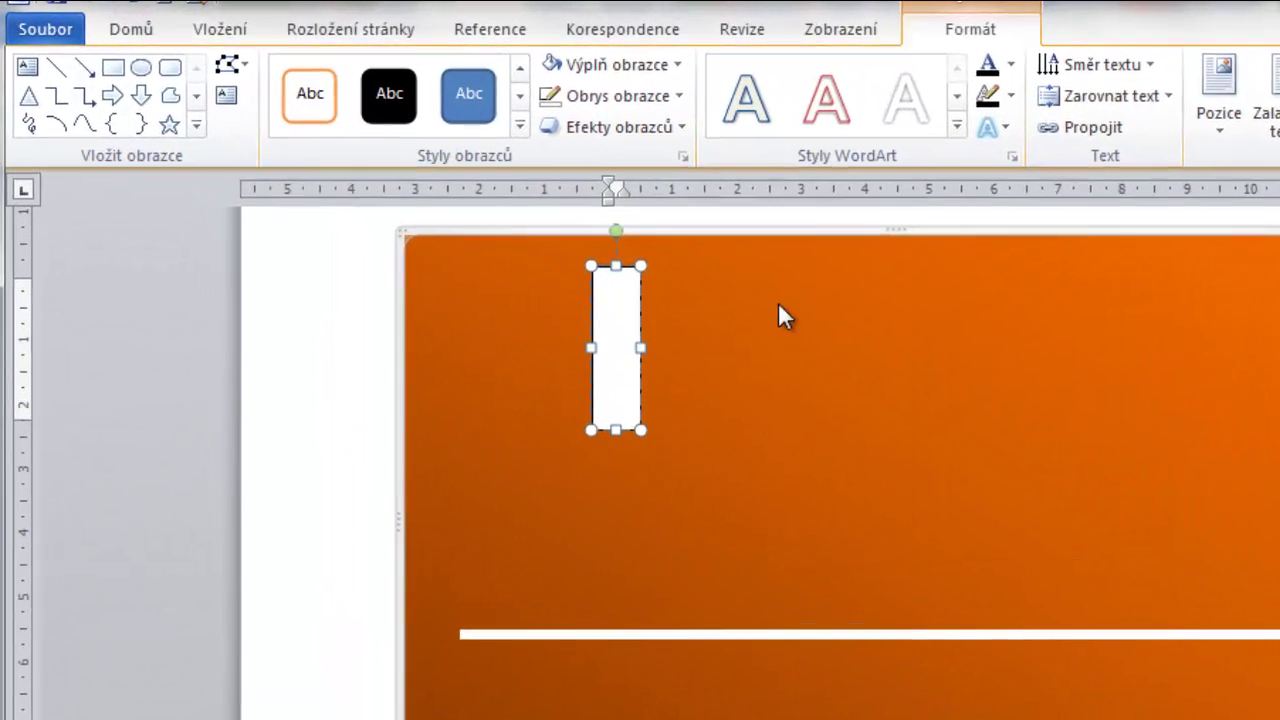
pyautogui.write('VESMÍRNÉ ')
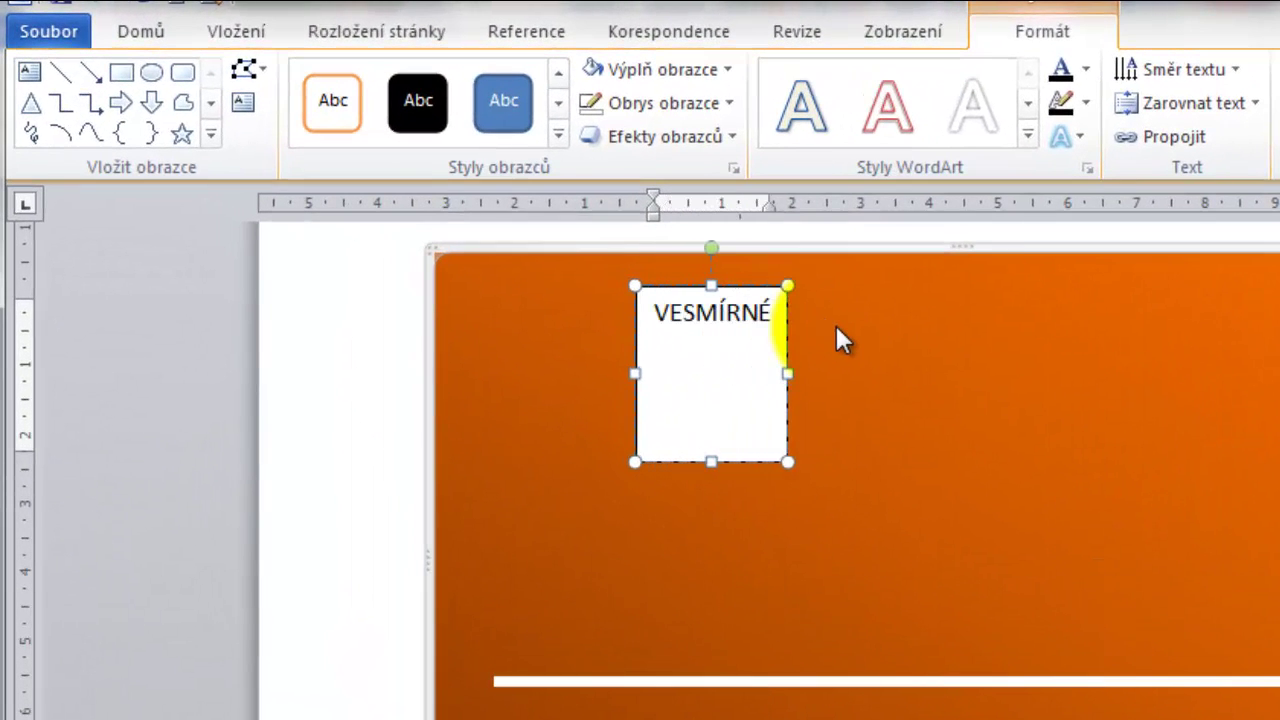
pyautogui.write('MILNÍ')
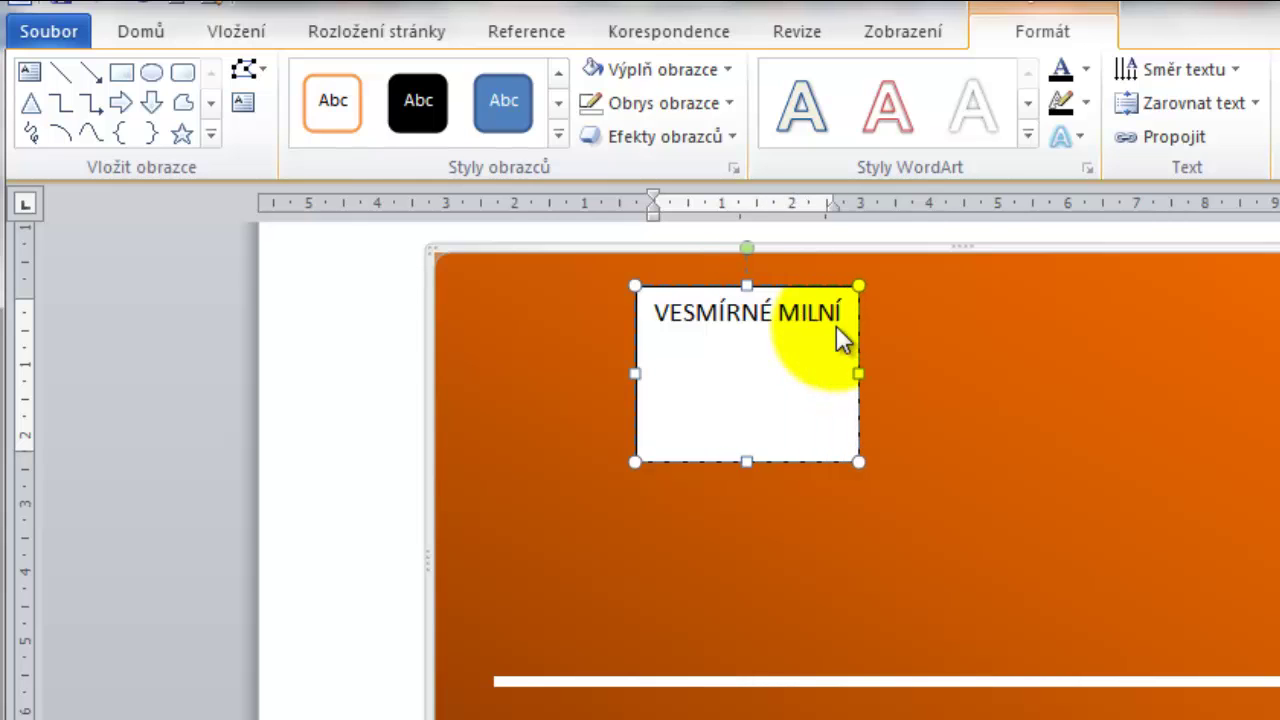
pyautogui.write('KY')
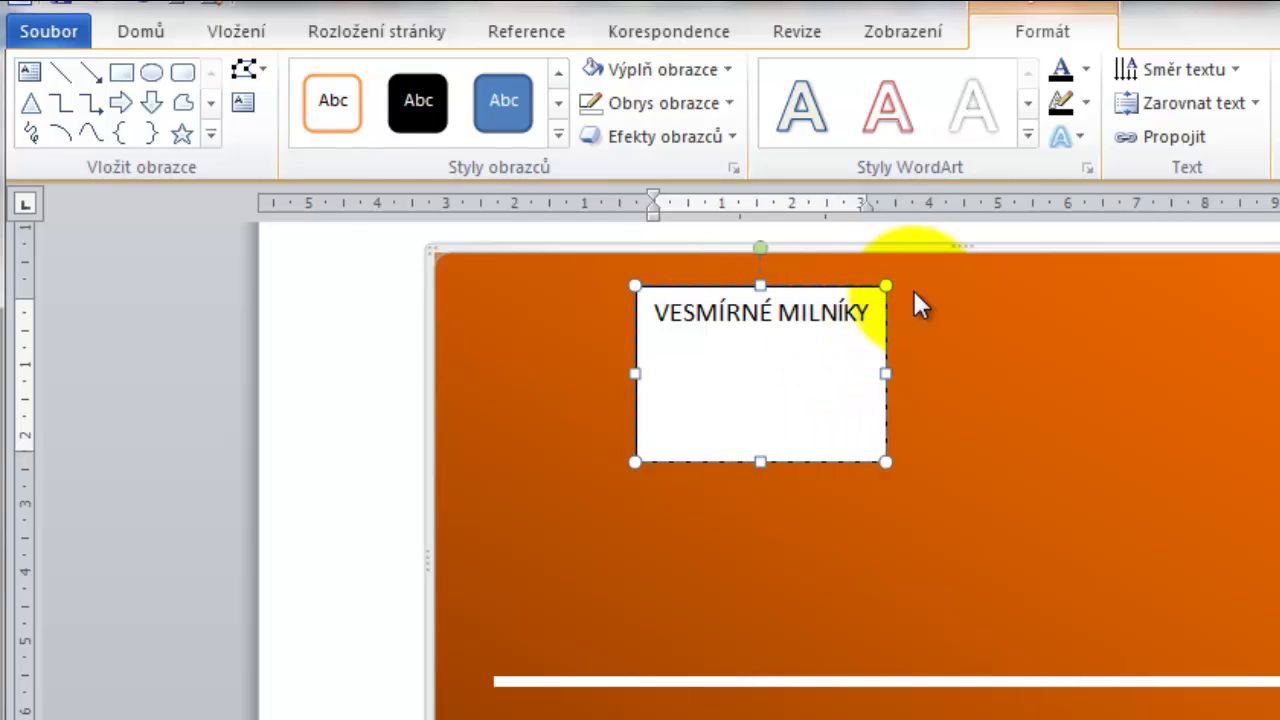
pyautogui.click(914, 384)
pyautogui.click(873, 421)
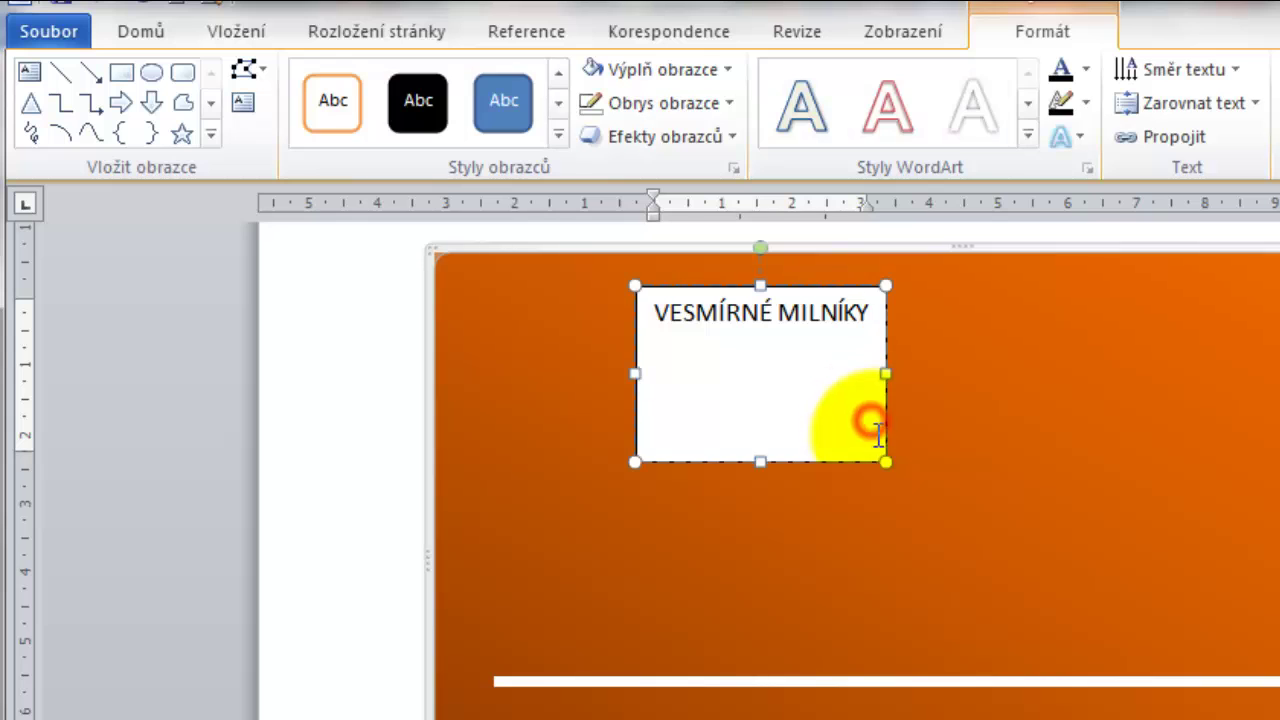
pyautogui.moveTo(884, 460)
pyautogui.mouseDown()
pyautogui.moveTo(937, 352)
pyautogui.moveTo(929, 344)
pyautogui.mouseUp()
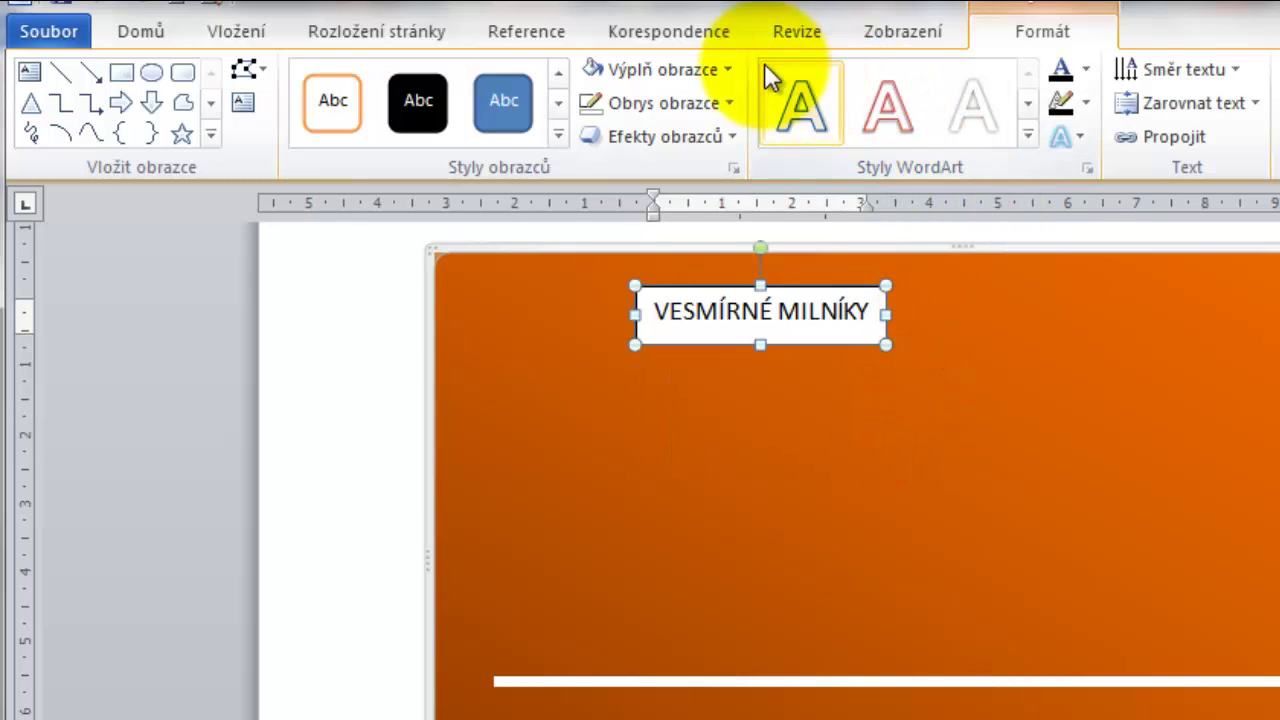
# Step: Remove the title box's fill and outline, and apply the white-fill WordArt style
pyautogui.click(734, 68)
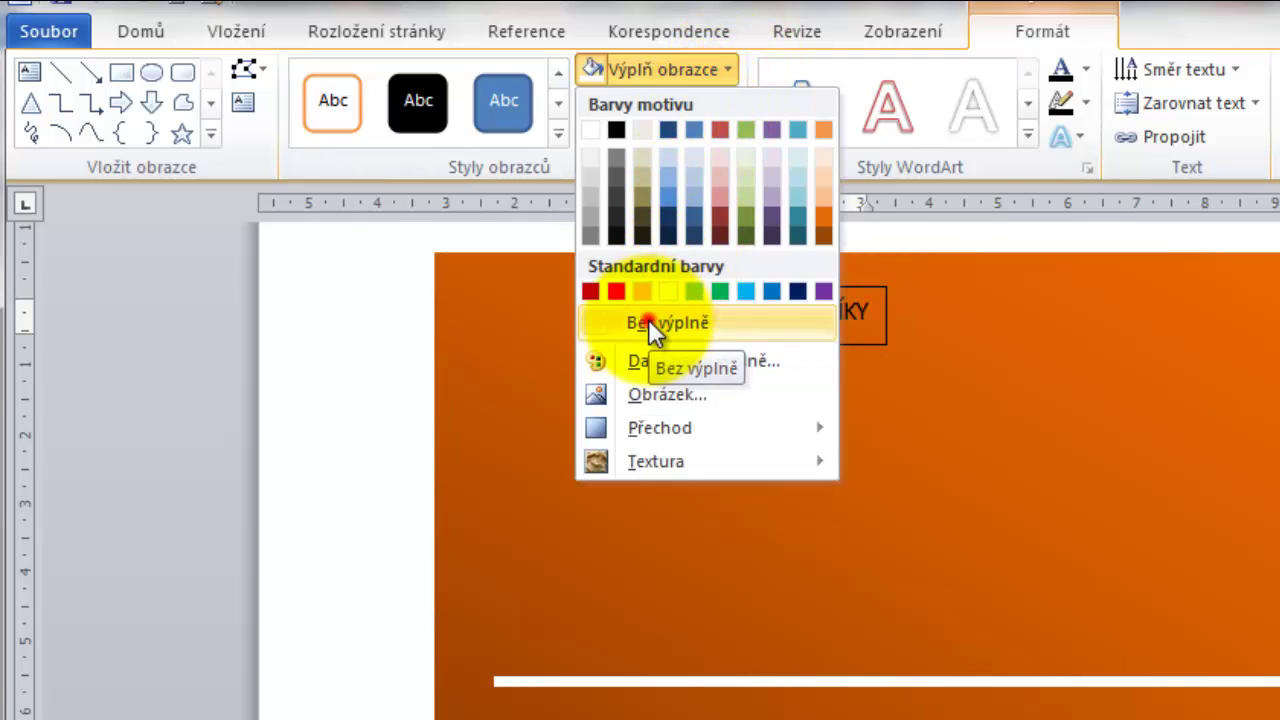
pyautogui.click(648, 321)
pyautogui.click(722, 104)
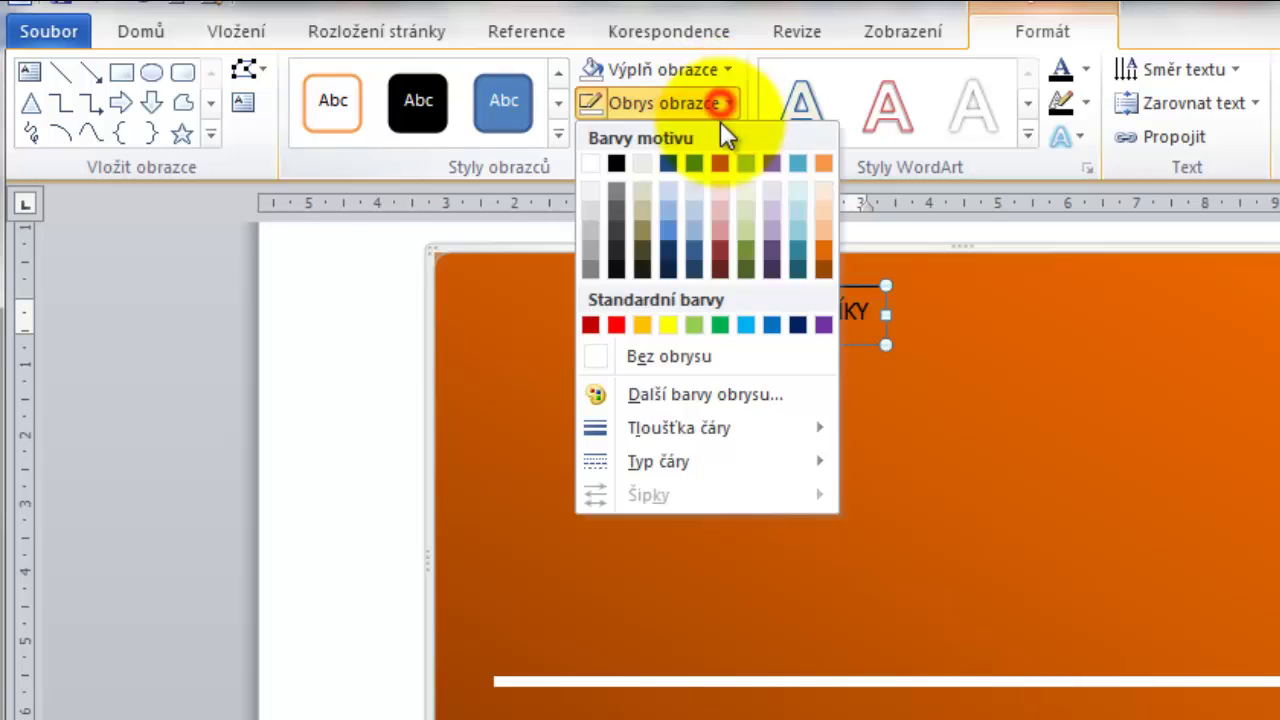
pyautogui.click(656, 354)
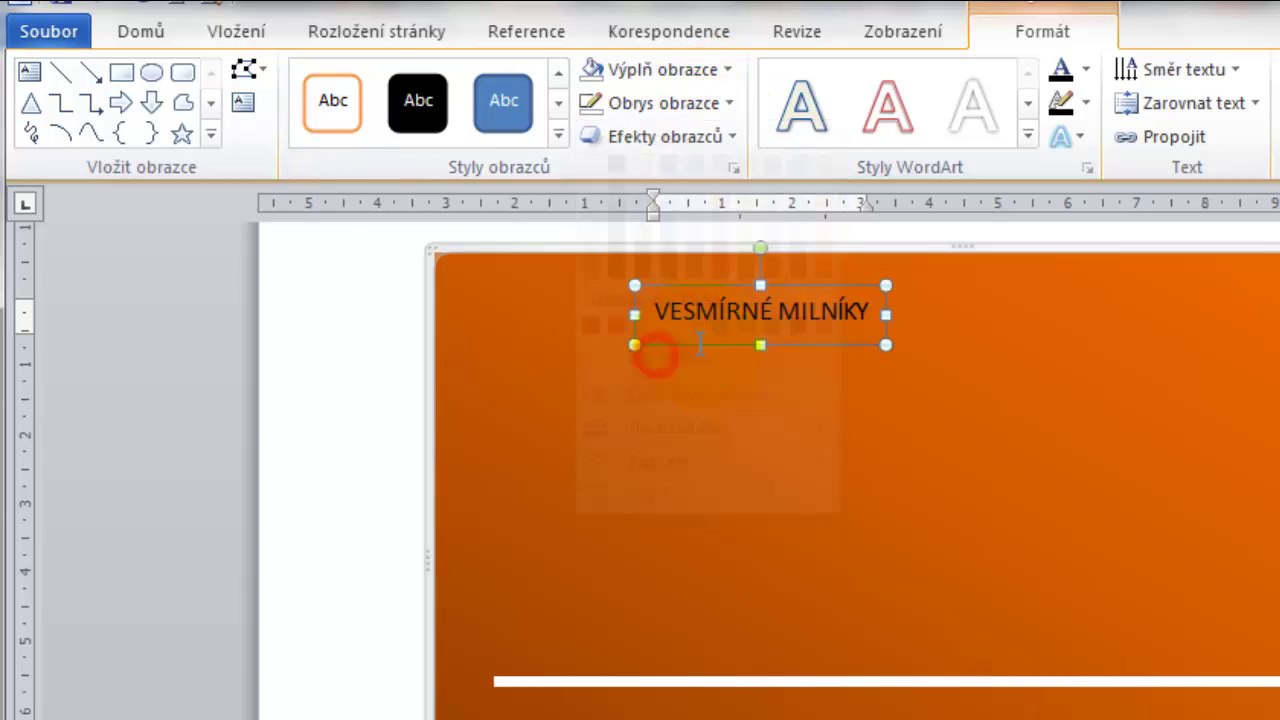
pyautogui.click(1022, 139)
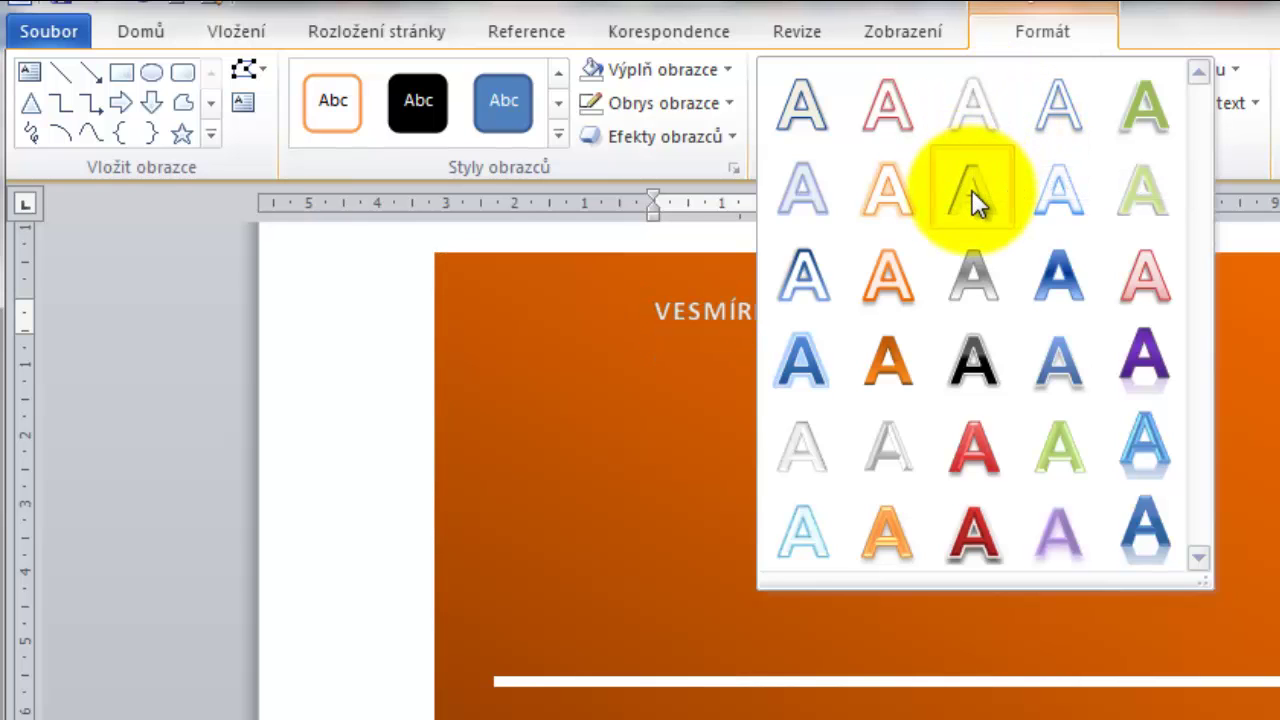
pyautogui.click(975, 124)
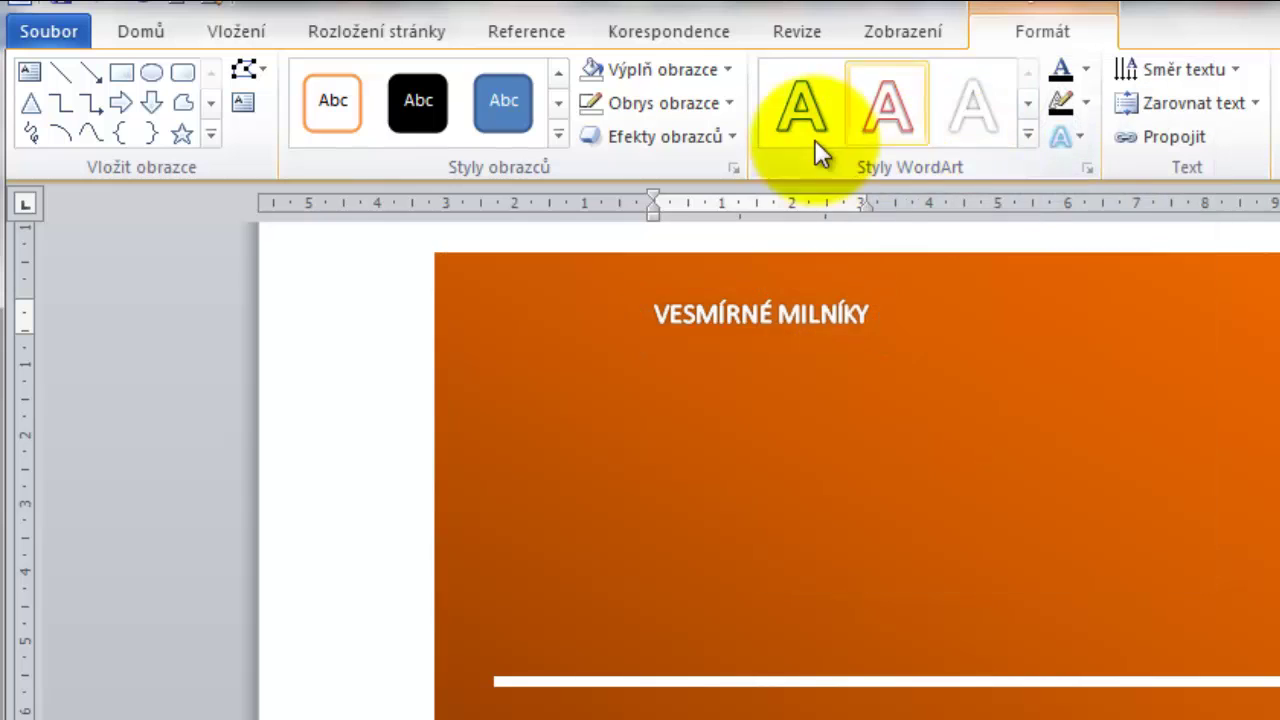
# Step: Grow the title font to 20 pt, widen its box, and centre it atop the canvas
pyautogui.click(143, 32)
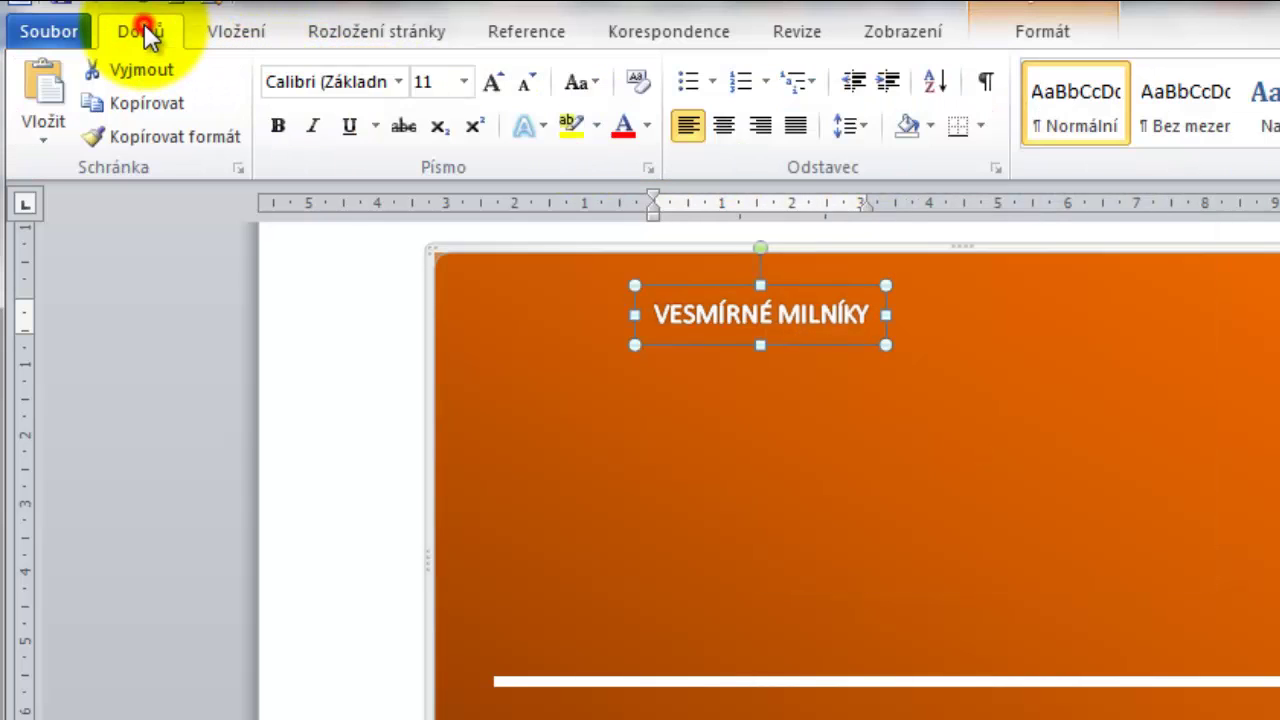
pyautogui.click(494, 84)
pyautogui.click(494, 84)
pyautogui.click(494, 84)
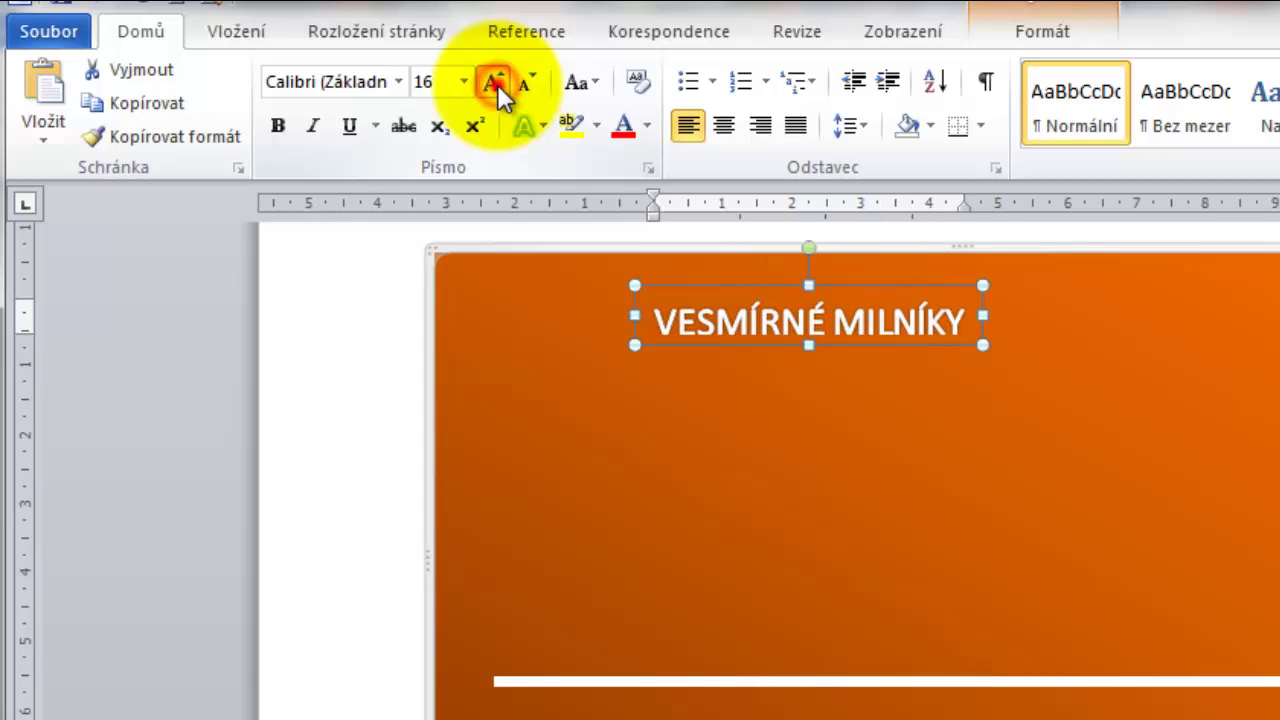
pyautogui.click(494, 84)
pyautogui.click(494, 84)
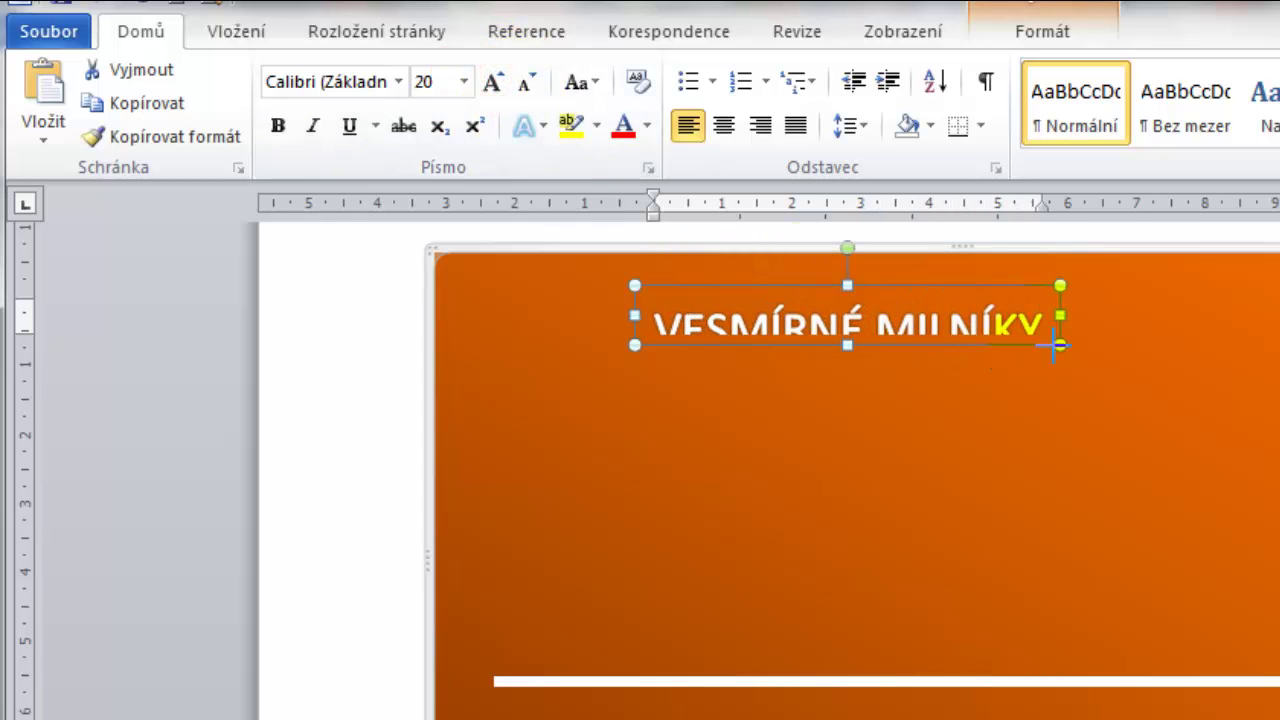
pyautogui.moveTo(1058, 345); pyautogui.dragTo(1127, 351)
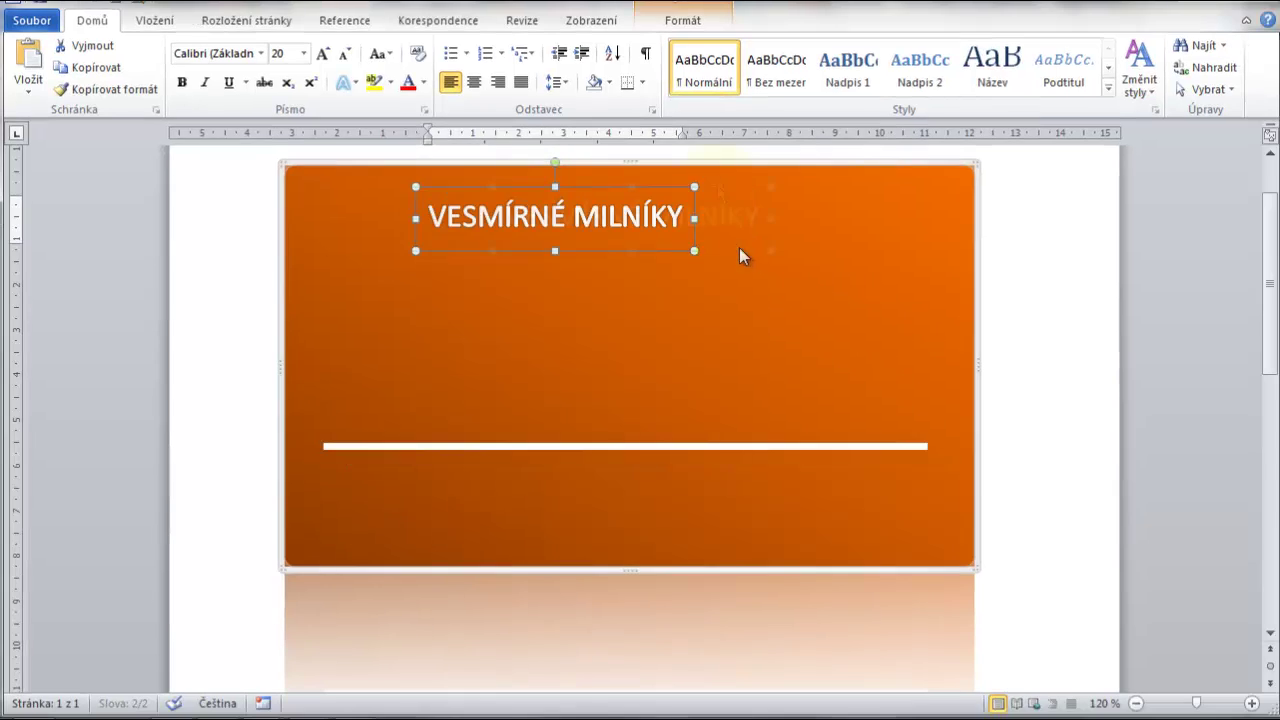
pyautogui.moveTo(739, 255); pyautogui.dragTo(745, 253)
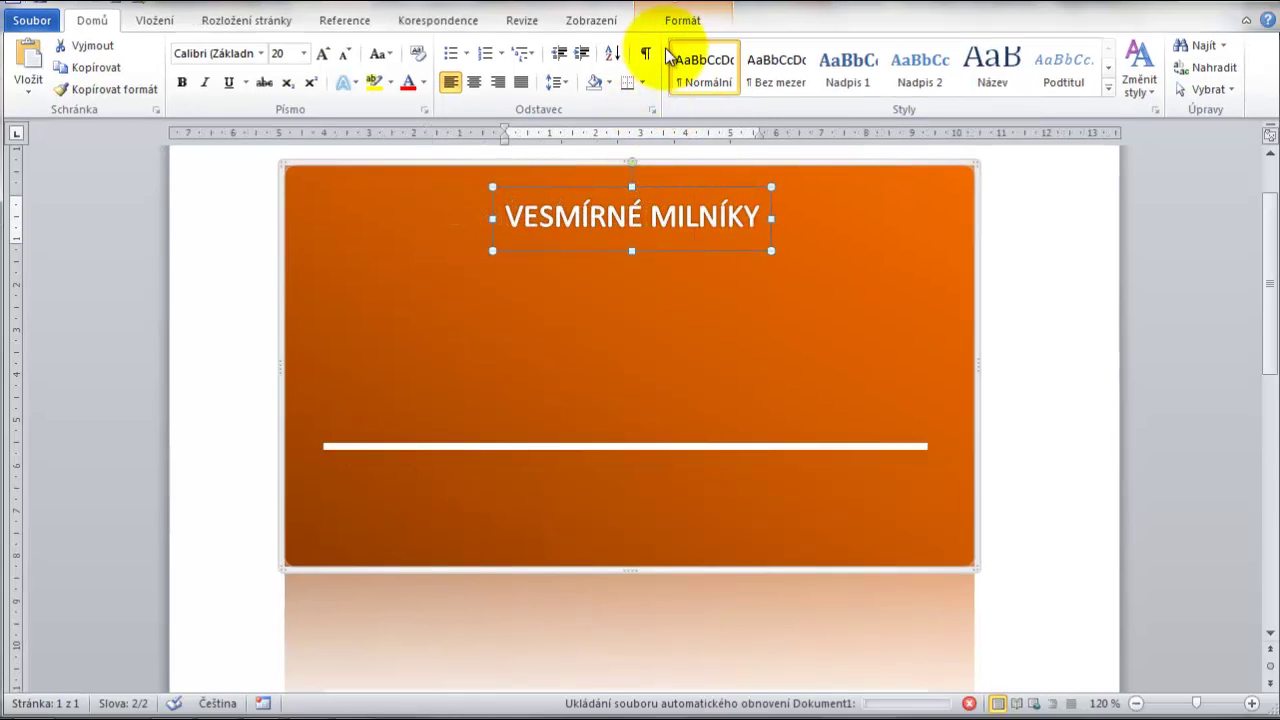
# Step: Apply the Tight Reflection, 4 pt offset text effect to the title
pyautogui.click(685, 22)
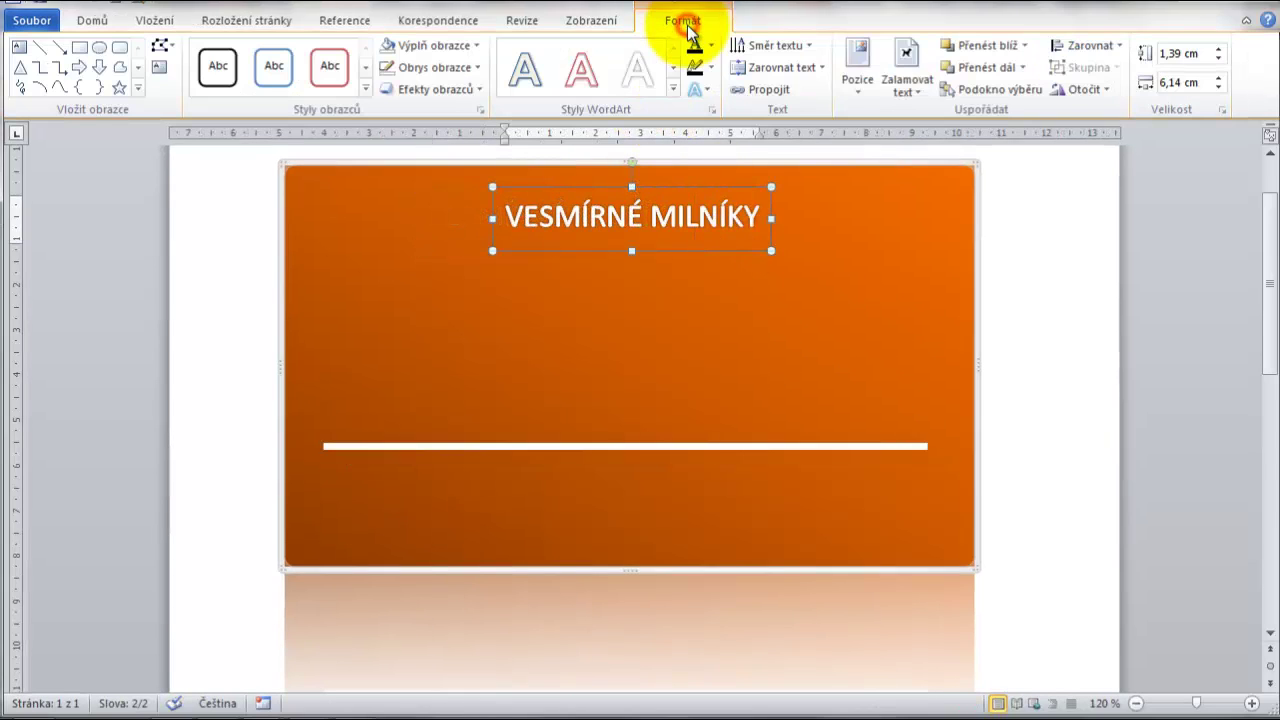
pyautogui.click(701, 93)
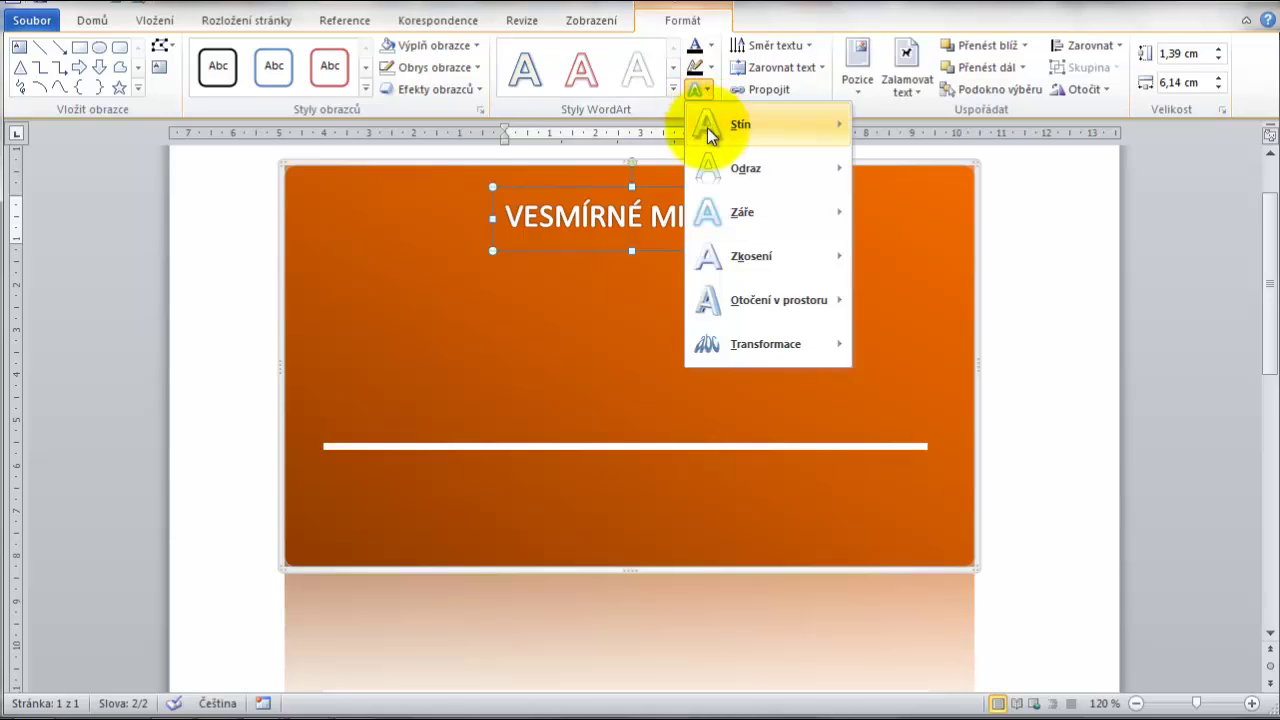
pyautogui.moveTo(707, 170)
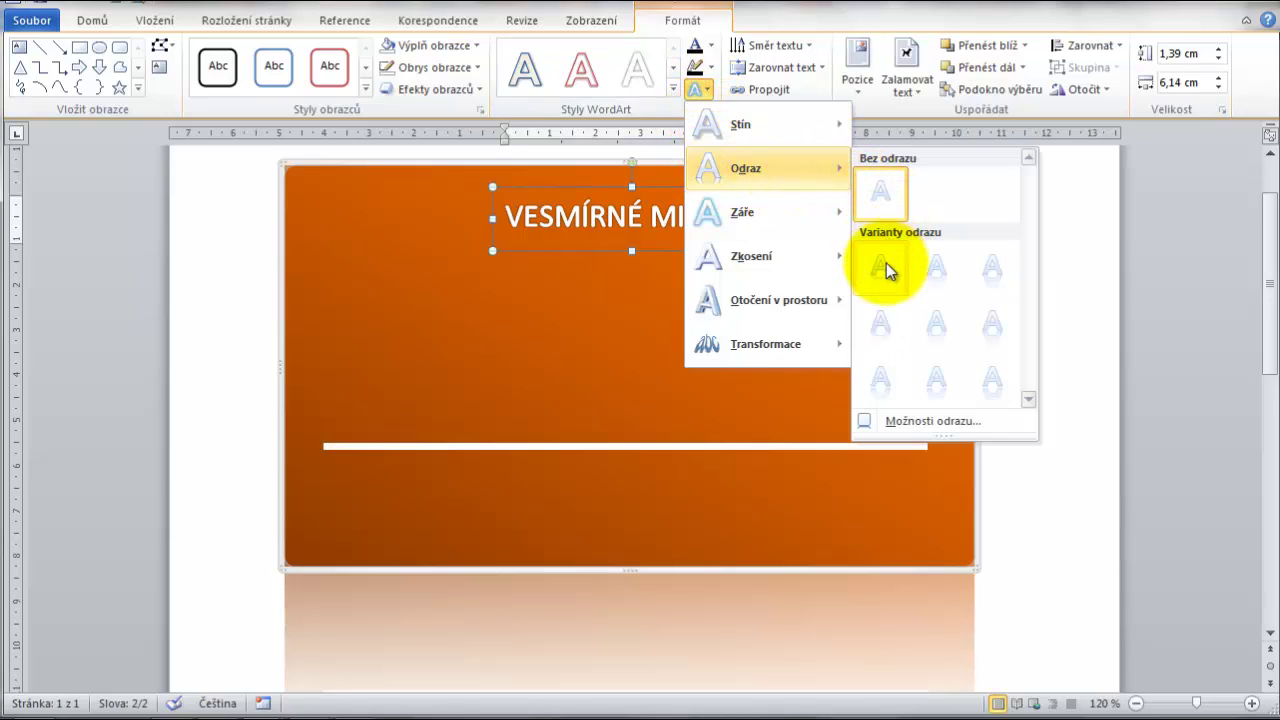
pyautogui.click(880, 323)
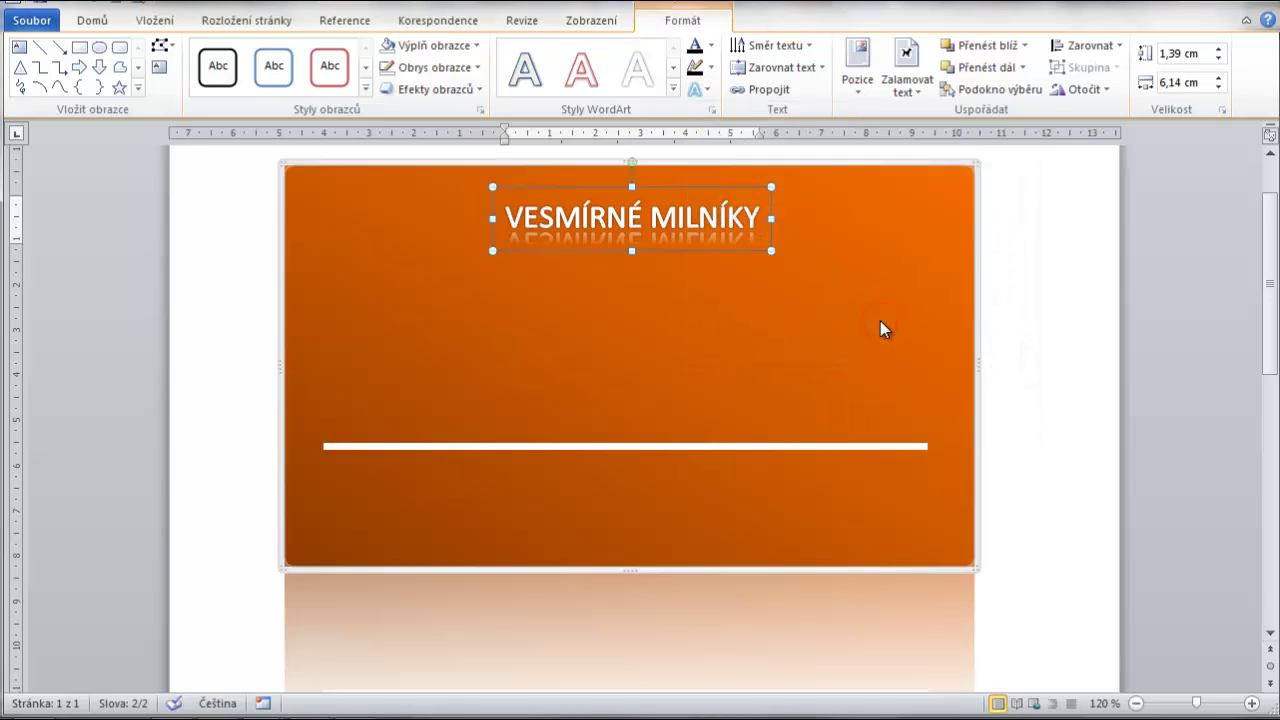
pyautogui.click(880, 321)
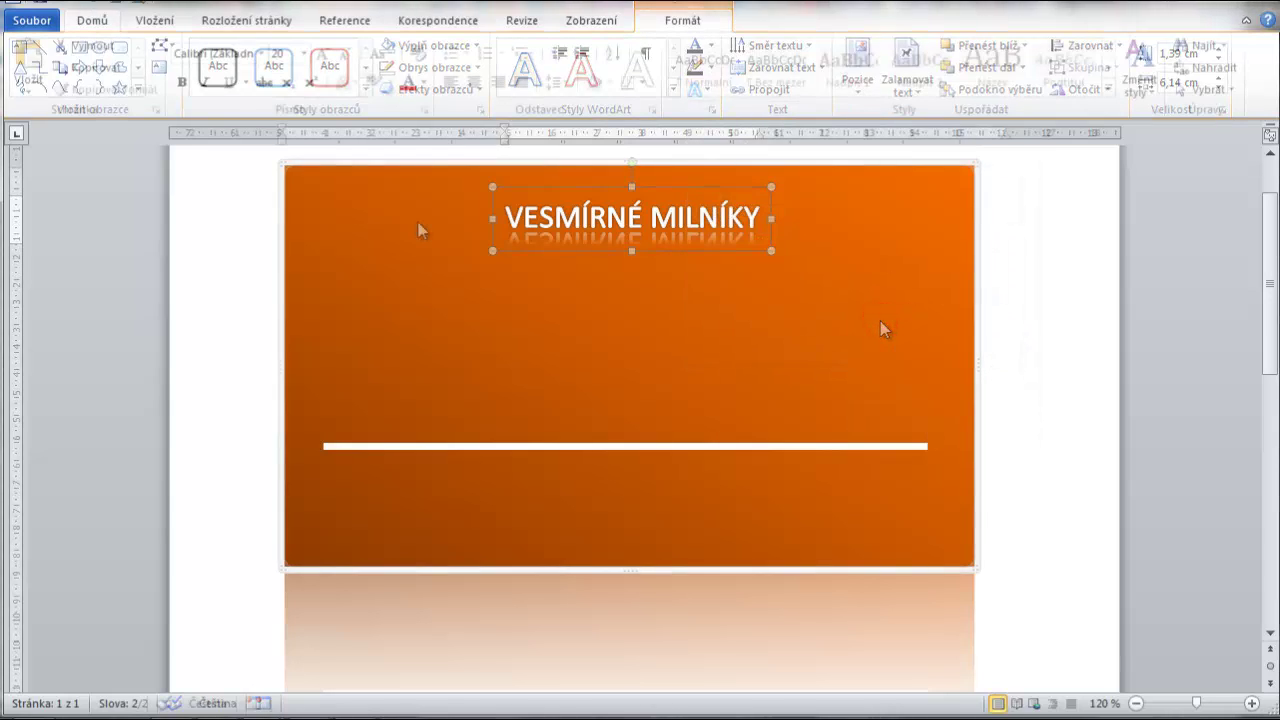
pyautogui.click(400, 220)
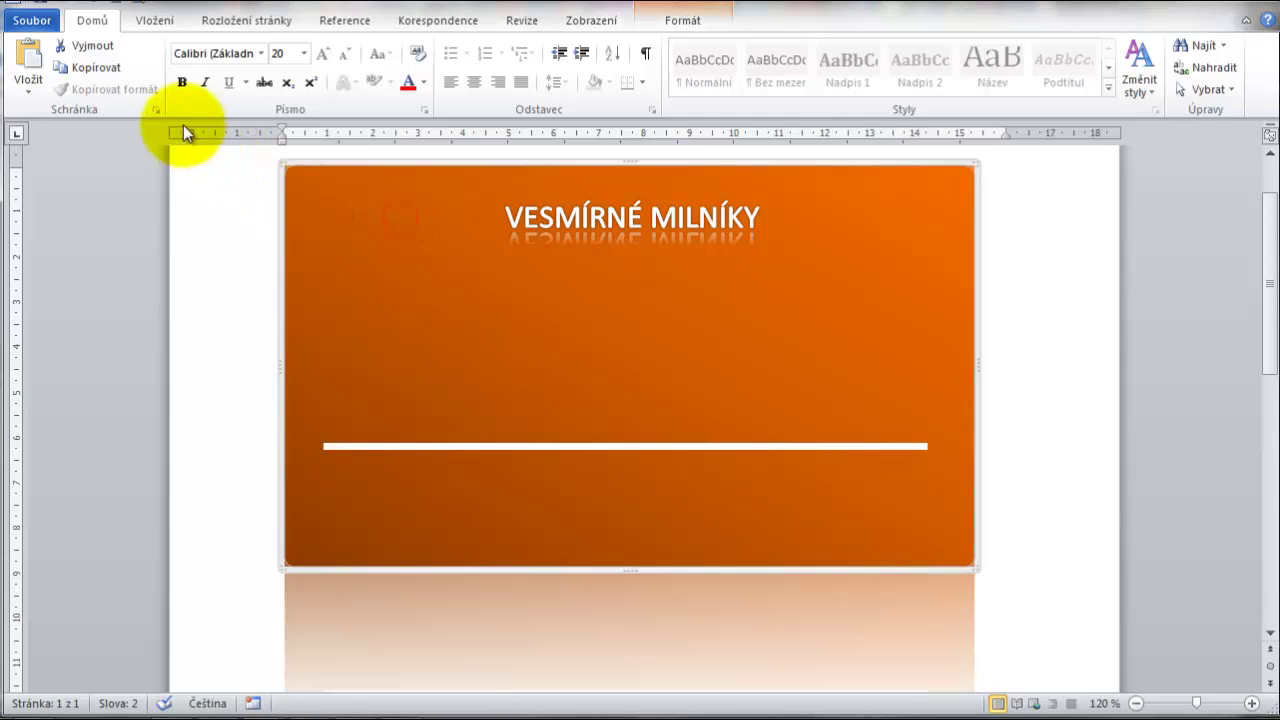
# Step: Insert obr1.jpg and drag it to the left, above the white bar
pyautogui.click(145, 23)
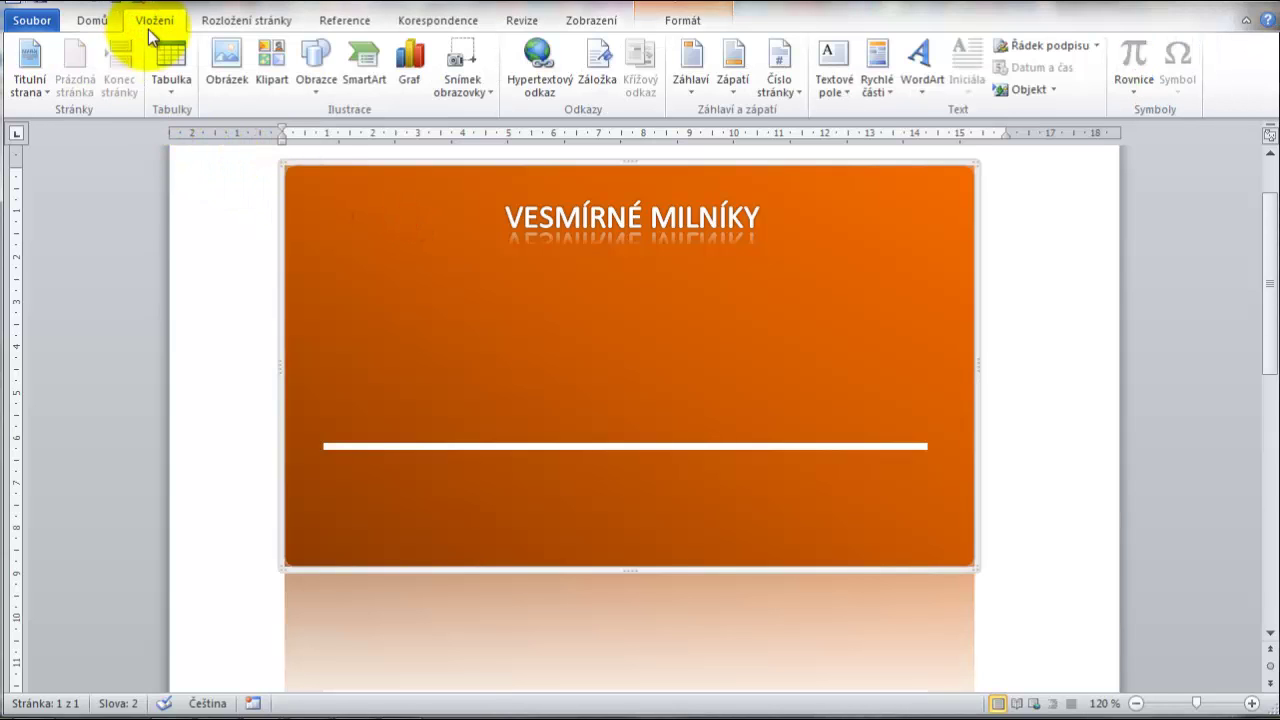
pyautogui.click(220, 75)
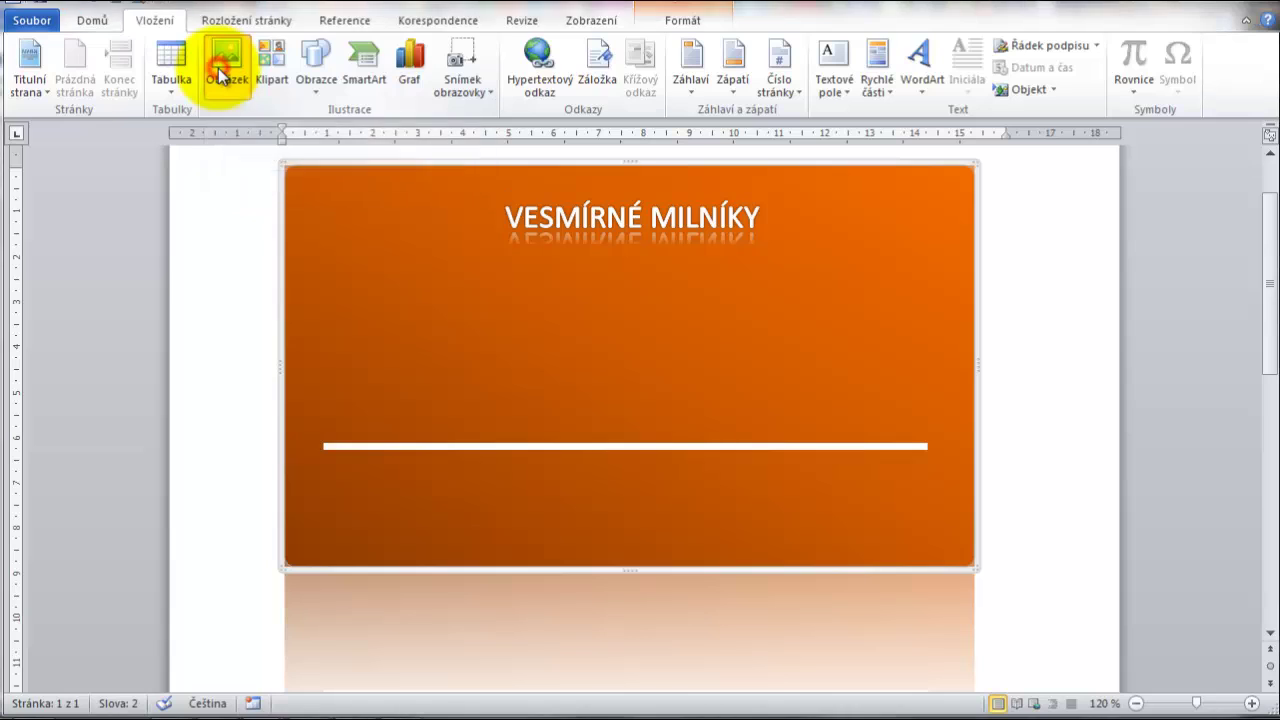
pyautogui.click(362, 230)
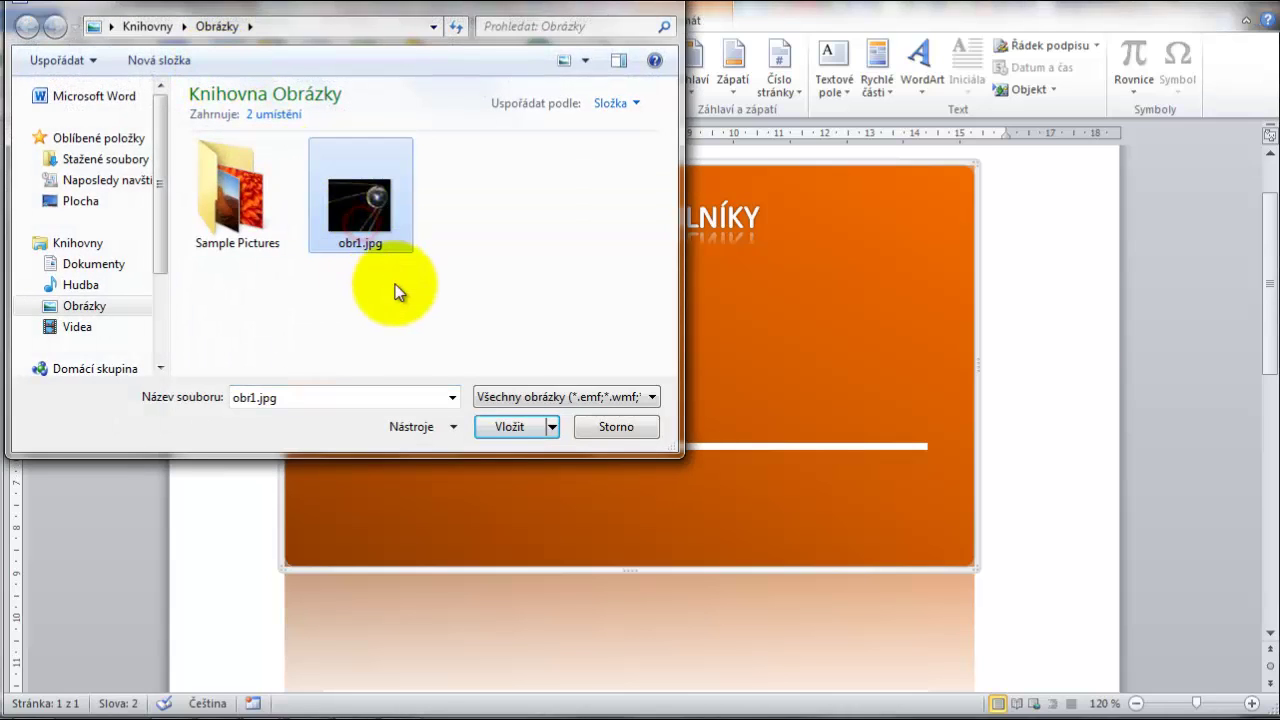
pyautogui.click(497, 426)
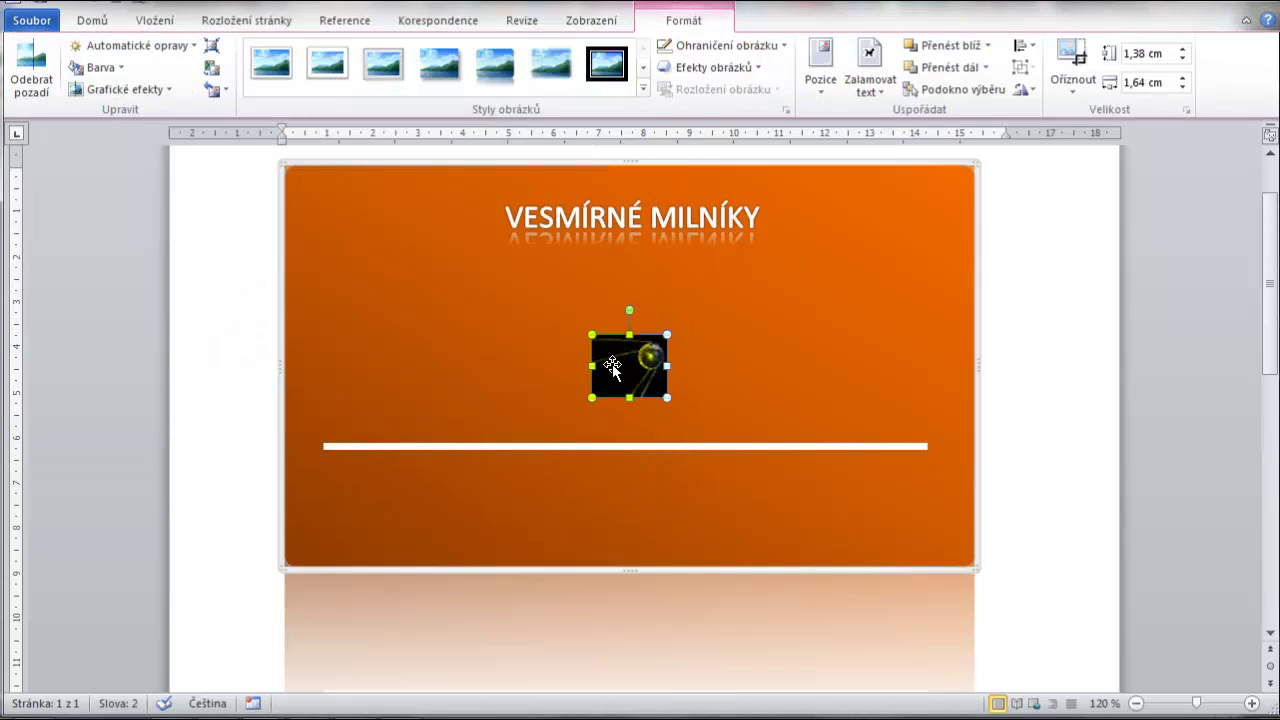
pyautogui.moveTo(616, 366); pyautogui.dragTo(374, 352)
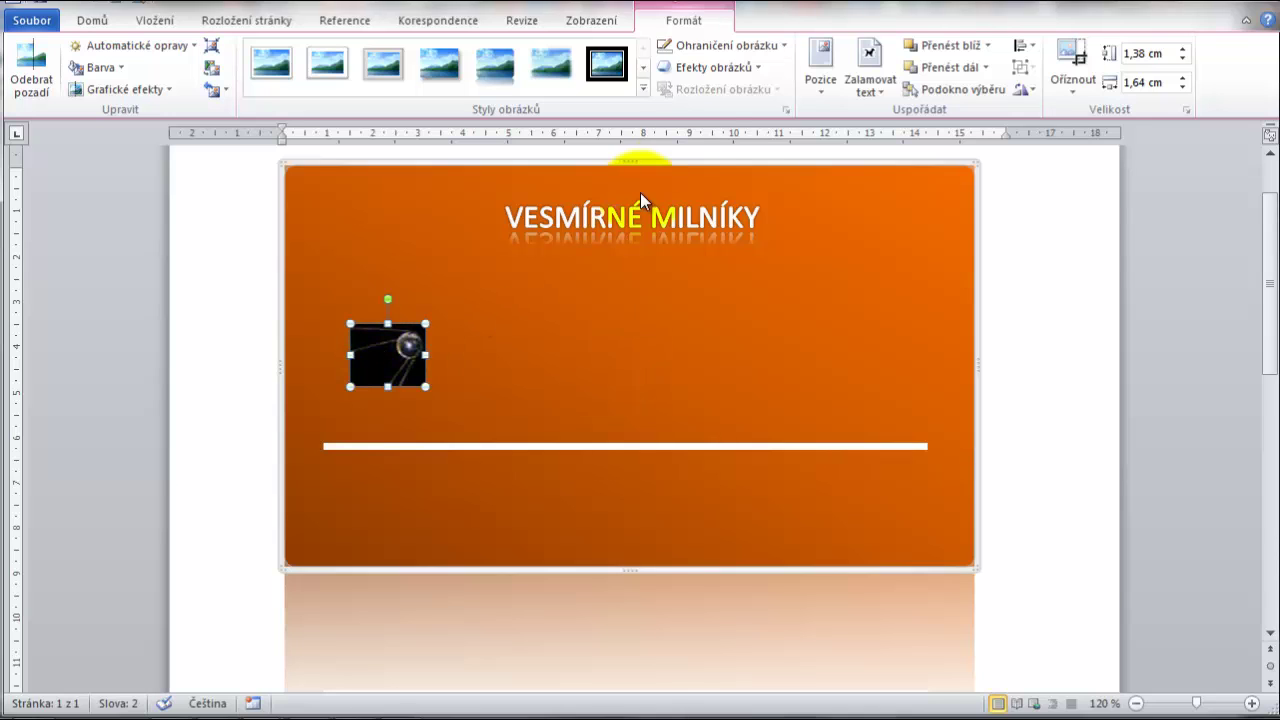
# Step: Apply the Reflected Rounded Rectangle (Odražený zaoblený obdélník) picture style to the photo
pyautogui.click(764, 66)
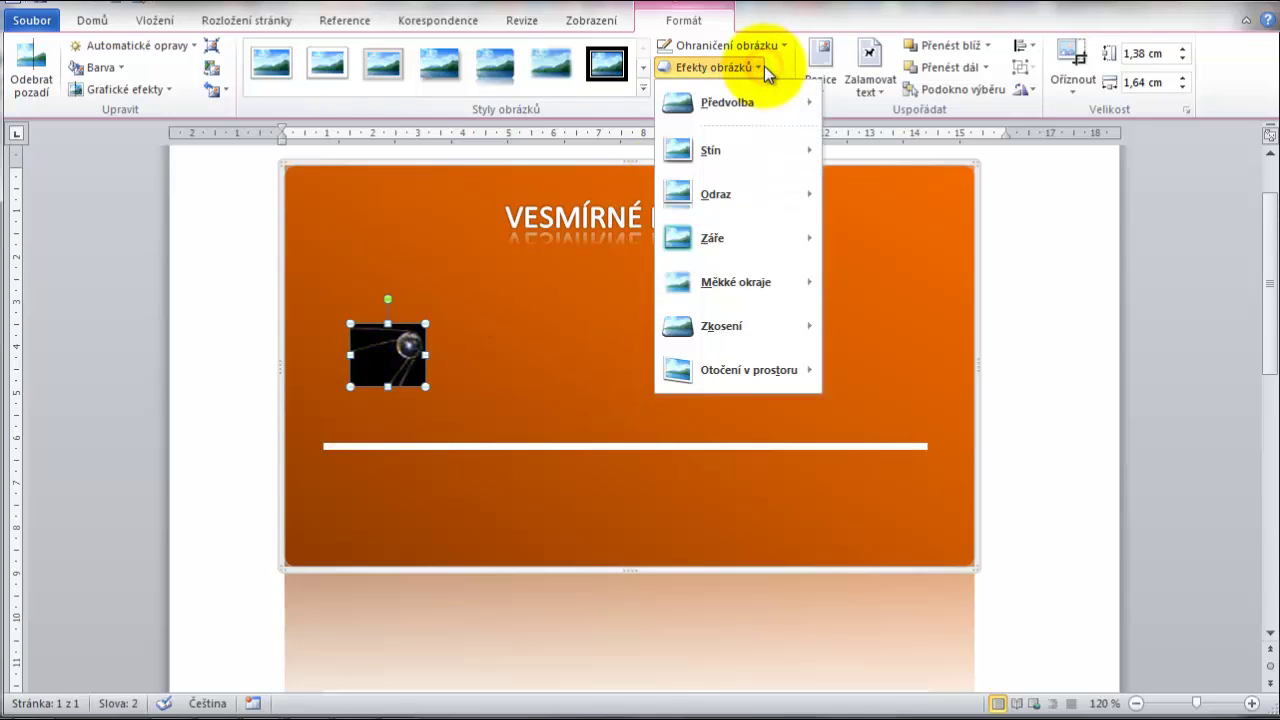
pyautogui.moveTo(757, 160)
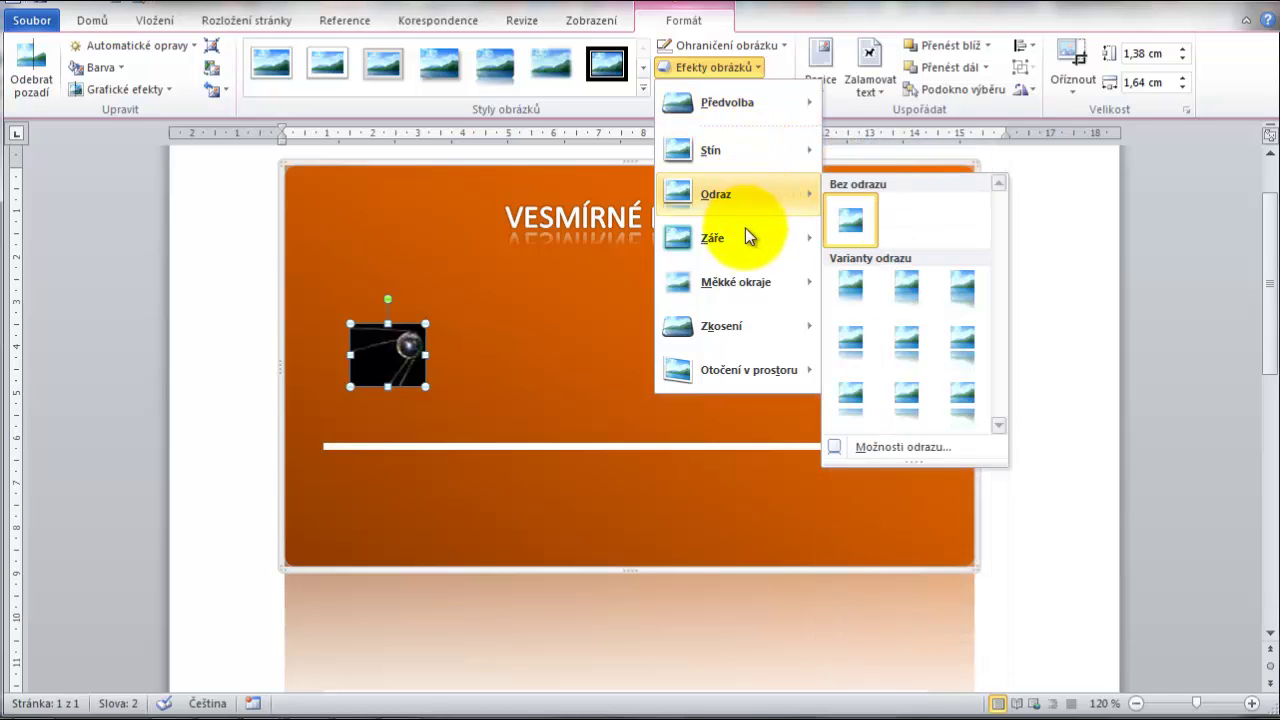
pyautogui.moveTo(745, 276)
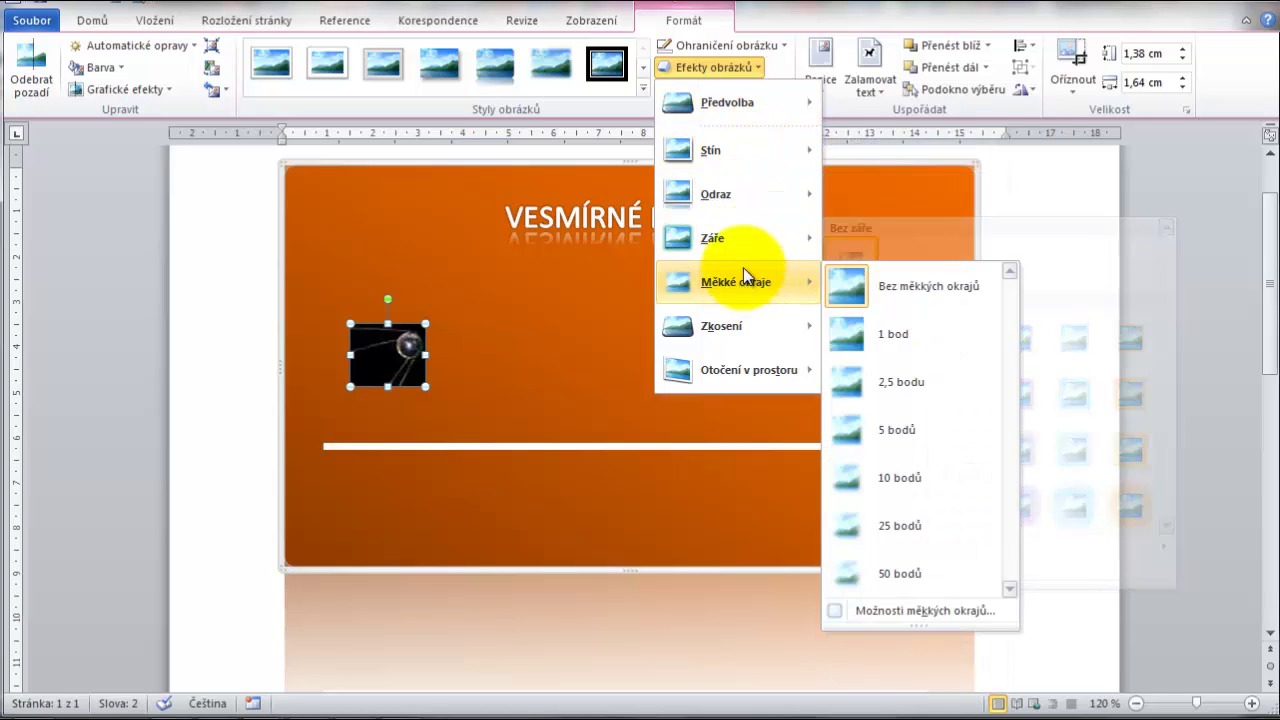
pyautogui.click(647, 84)
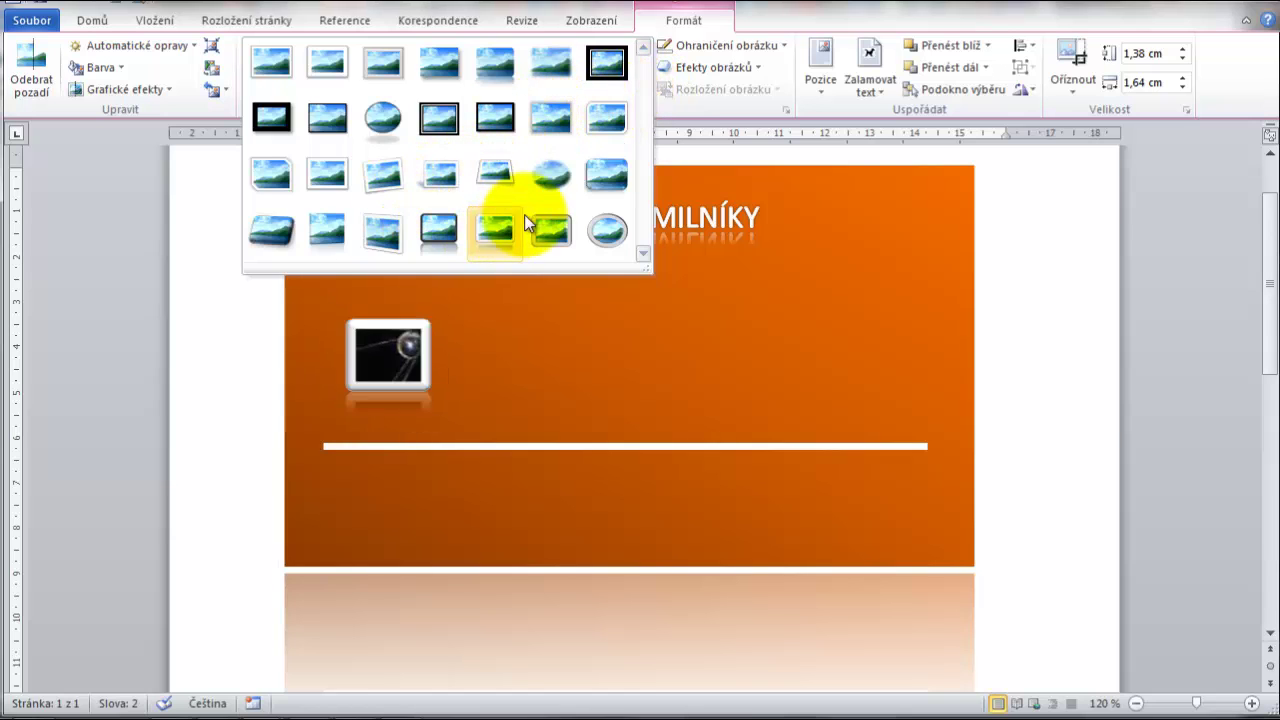
pyautogui.click(497, 72)
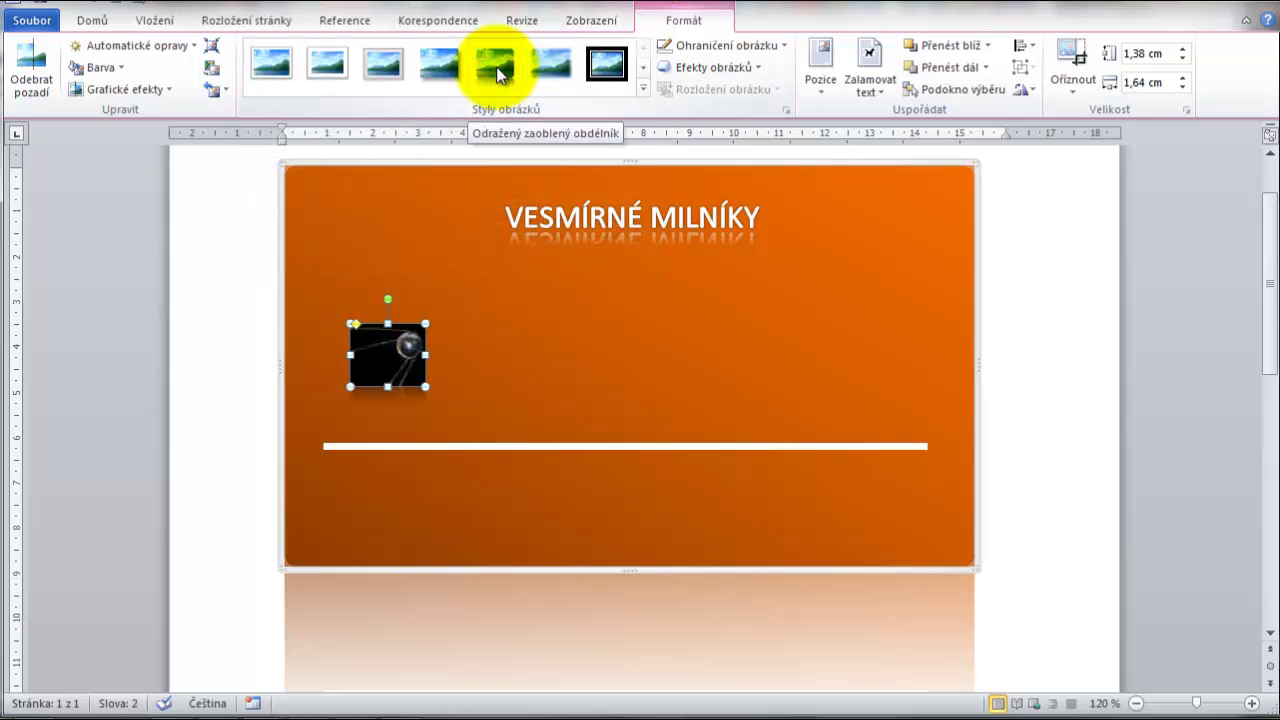
pyautogui.click(461, 161)
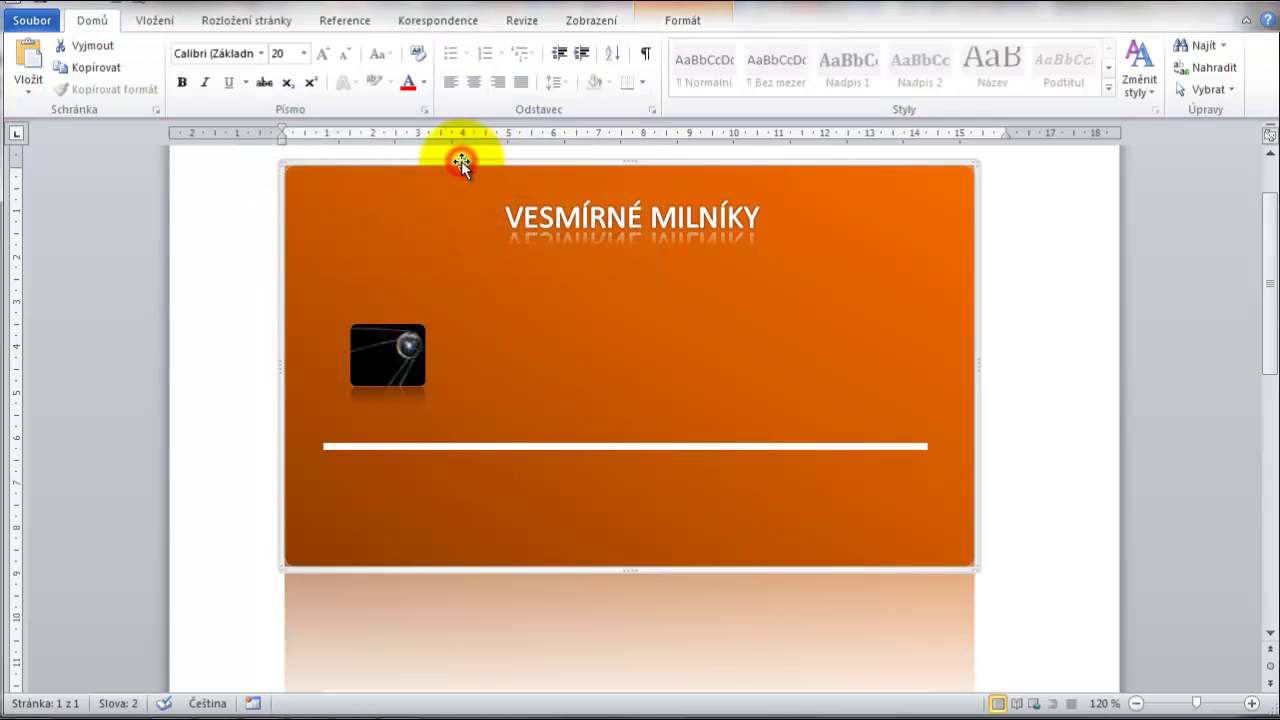
# Step: Draw a short straight connector line from the Sputnik photo down to the timeline
pyautogui.click(660, 24)
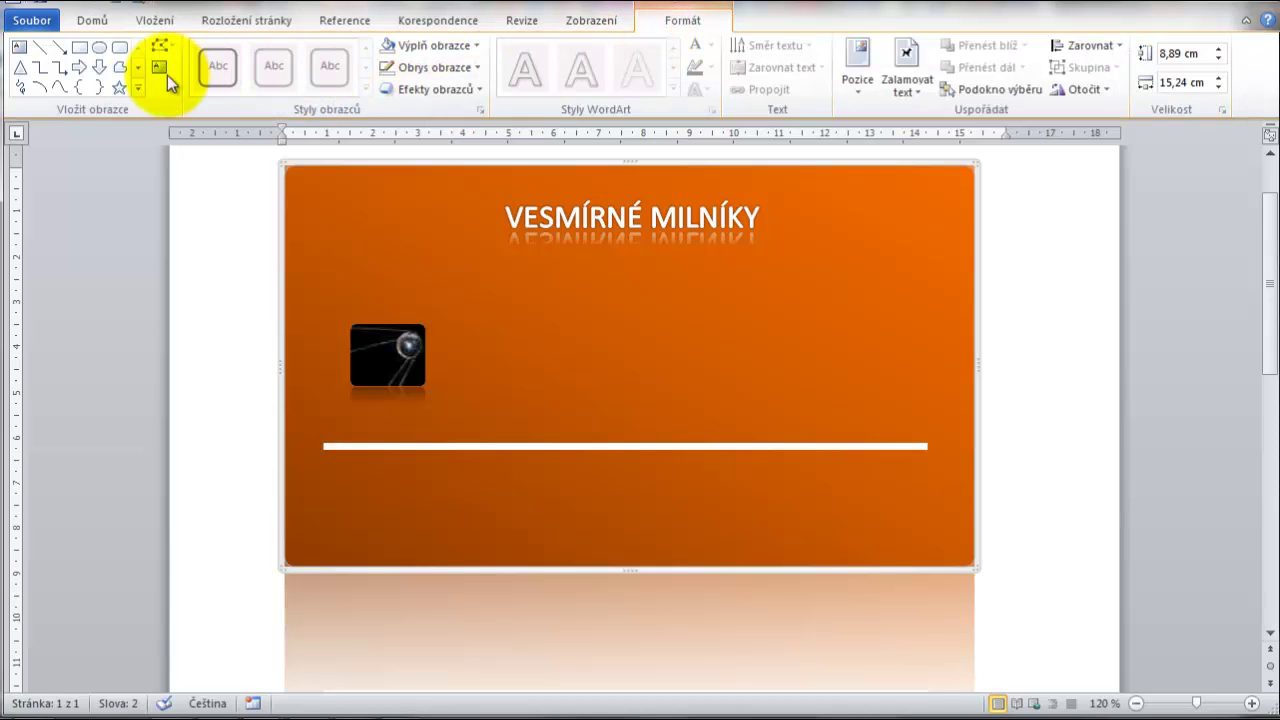
pyautogui.click(46, 51)
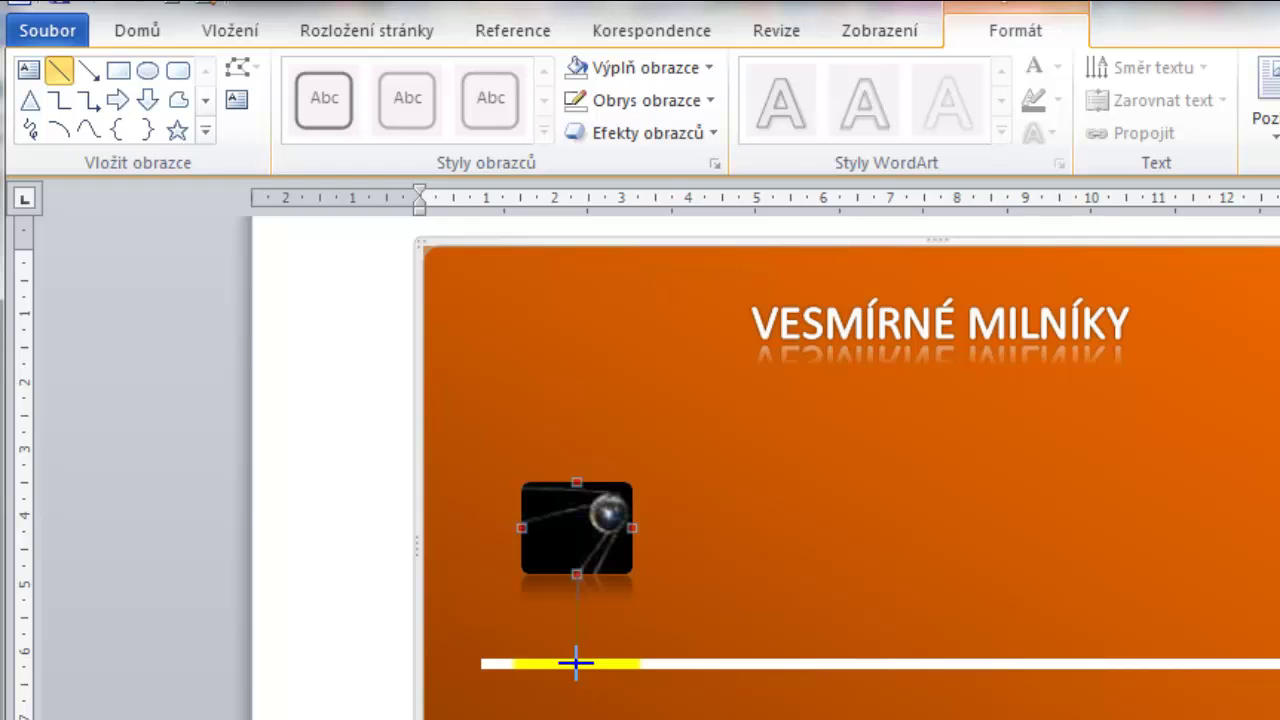
pyautogui.moveTo(576, 663); pyautogui.dragTo(577, 663)
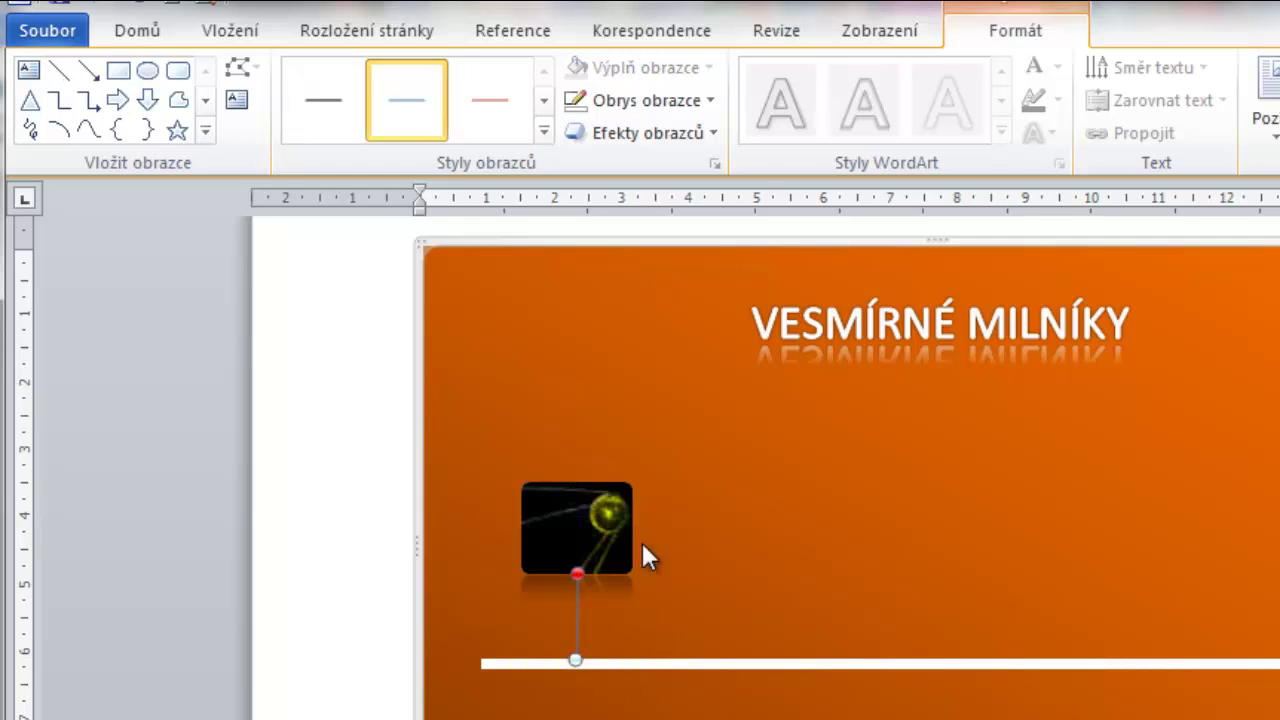
# Step: Set the connector line's outline colour to white
pyautogui.click(710, 101)
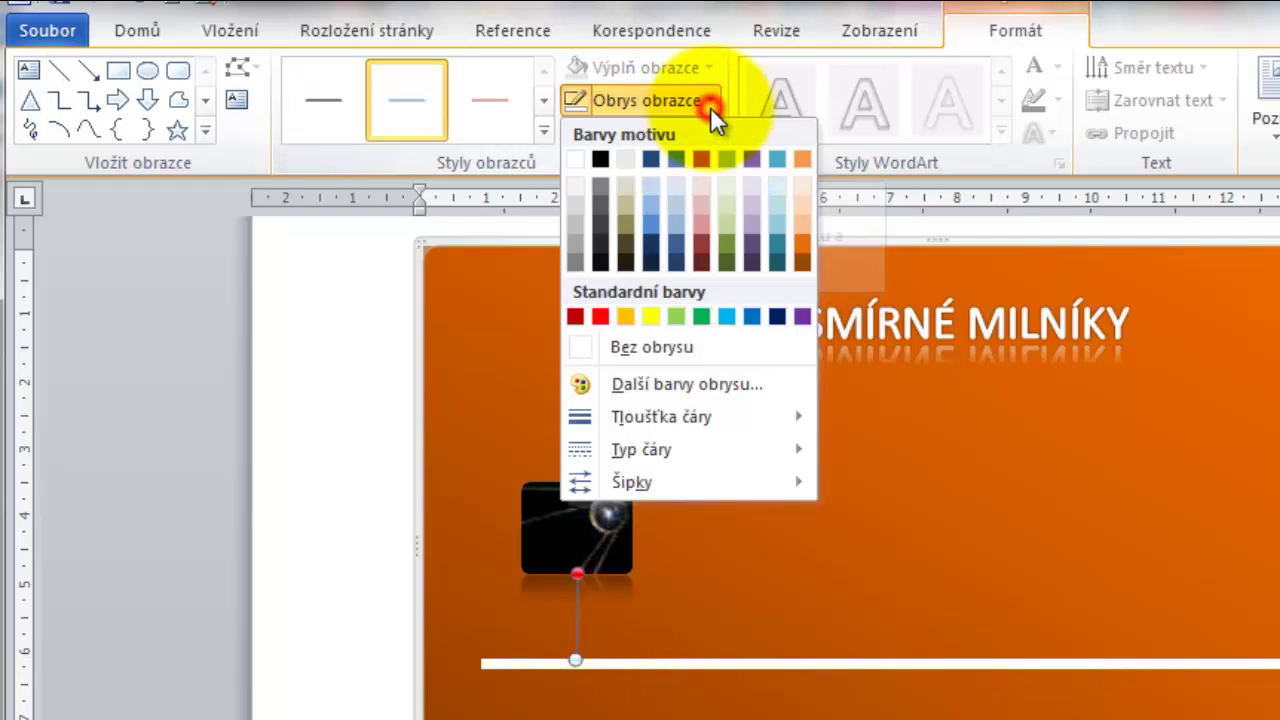
pyautogui.click(577, 157)
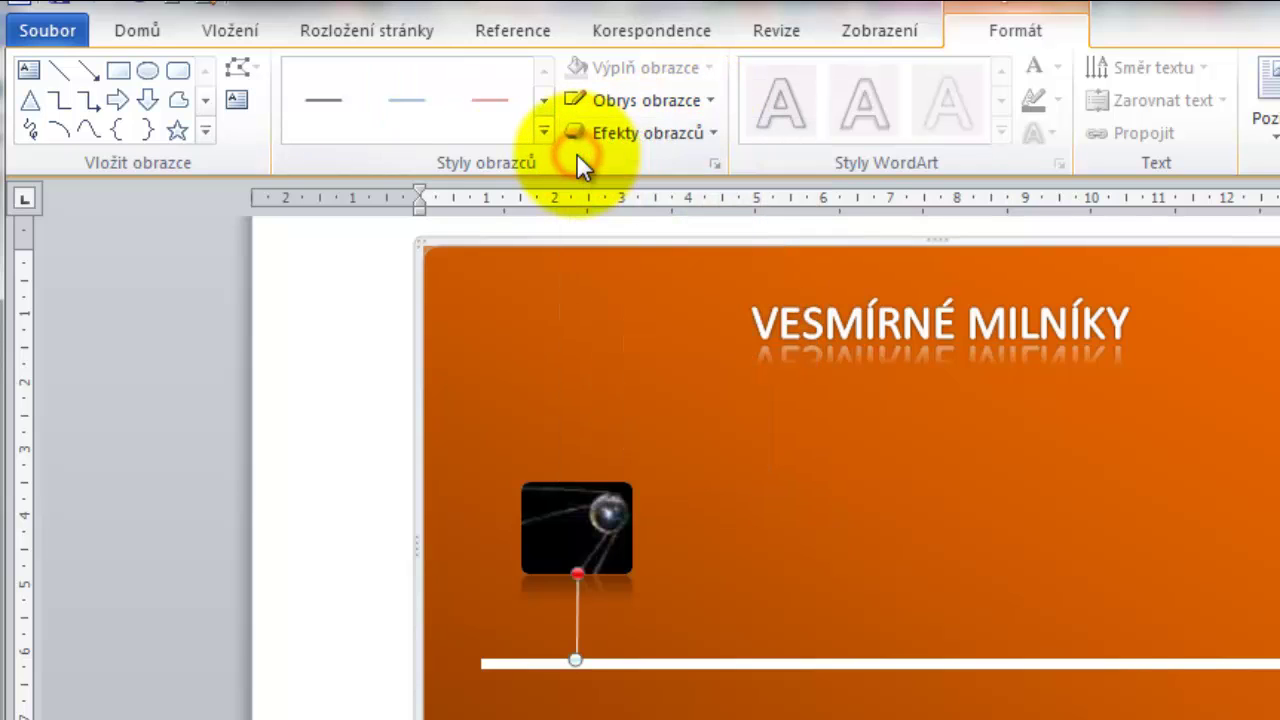
pyautogui.press('Tab')
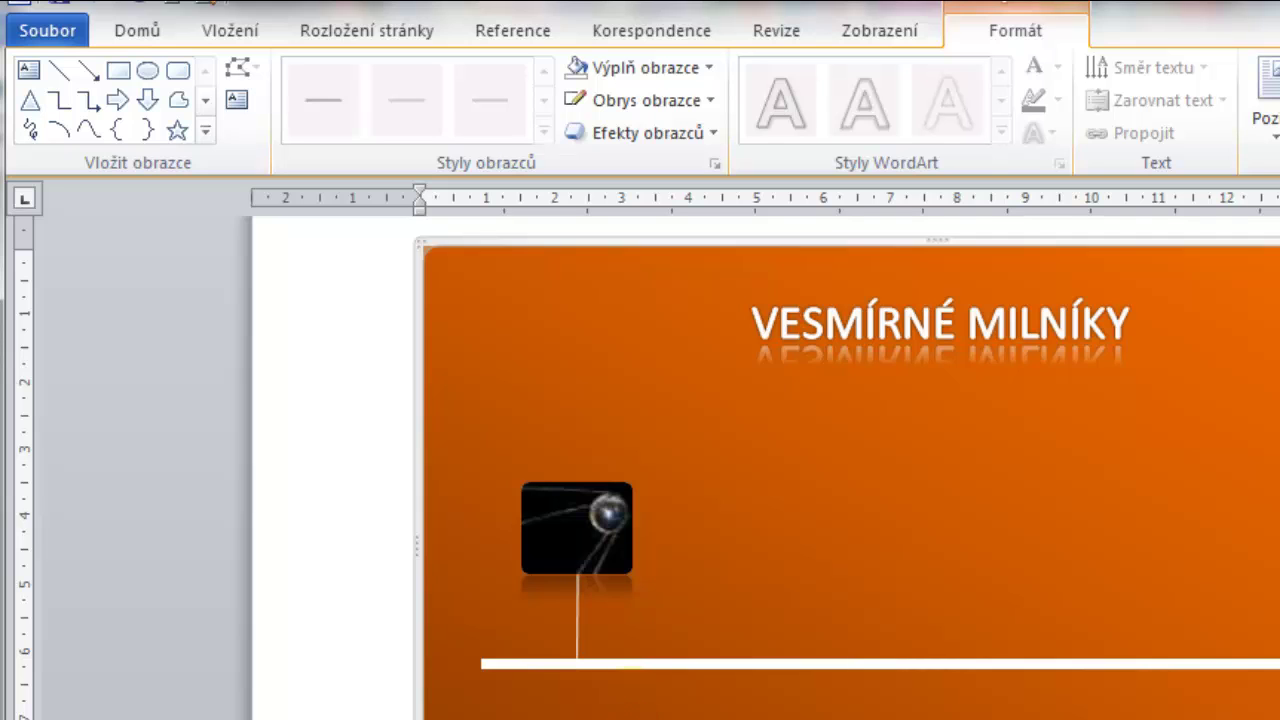
pyautogui.click(235, 100)
# Step: Add a text box reading 'sputnik', shrink it to fit and place it above the Sputnik photo
pyautogui.moveTo(543, 447); pyautogui.dragTo(595, 620)
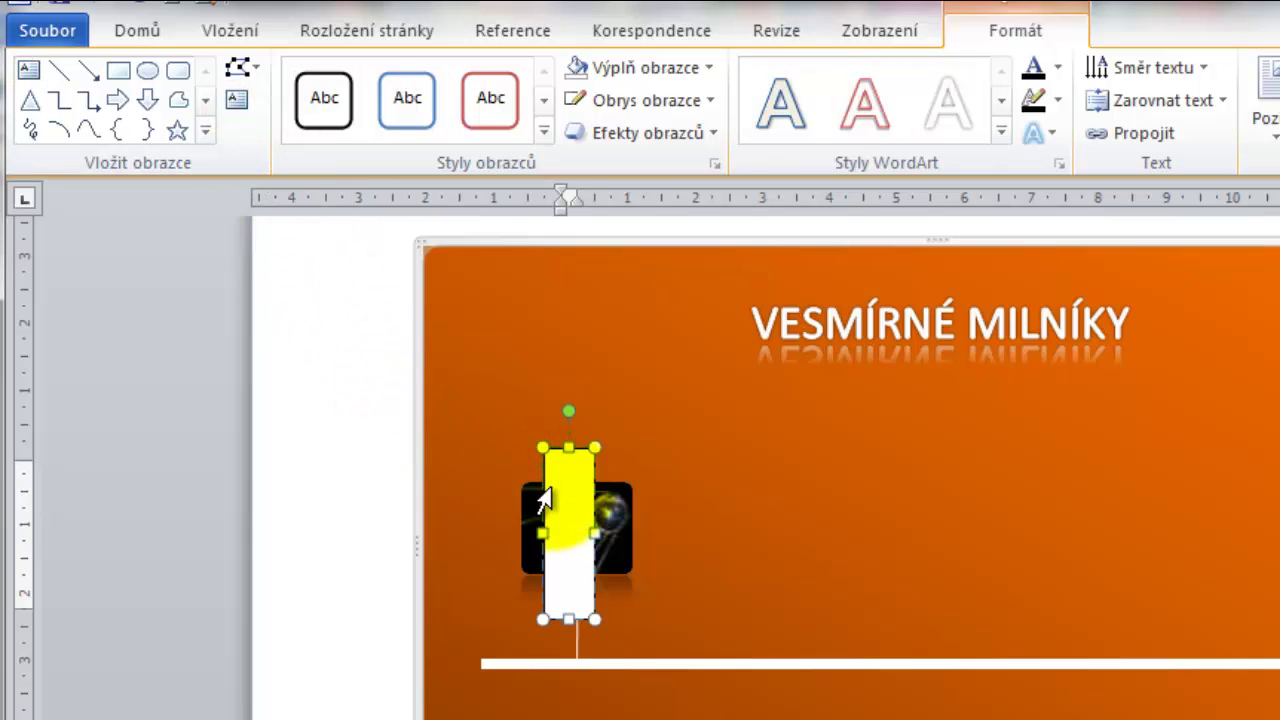
pyautogui.write('sputn')
pyautogui.write('ik')
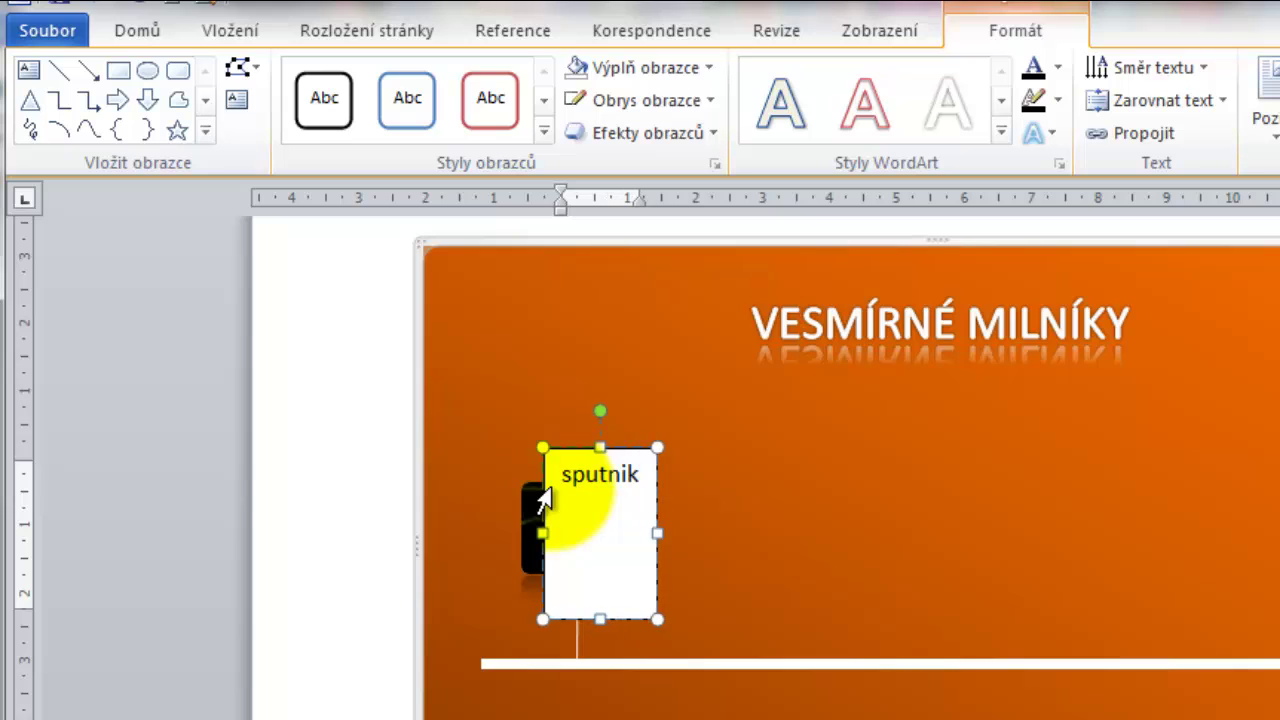
pyautogui.click(596, 618)
pyautogui.moveTo(600, 494); pyautogui.dragTo(600, 495)
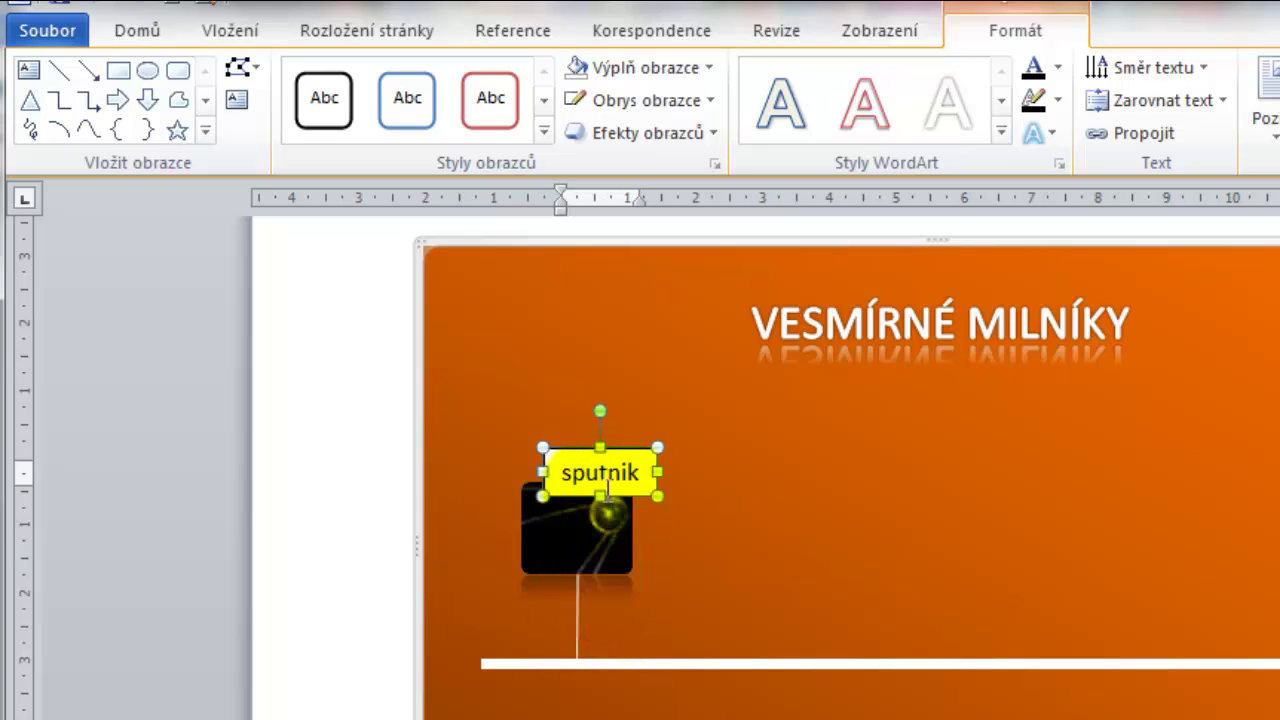
pyautogui.moveTo(627, 447); pyautogui.dragTo(603, 423)
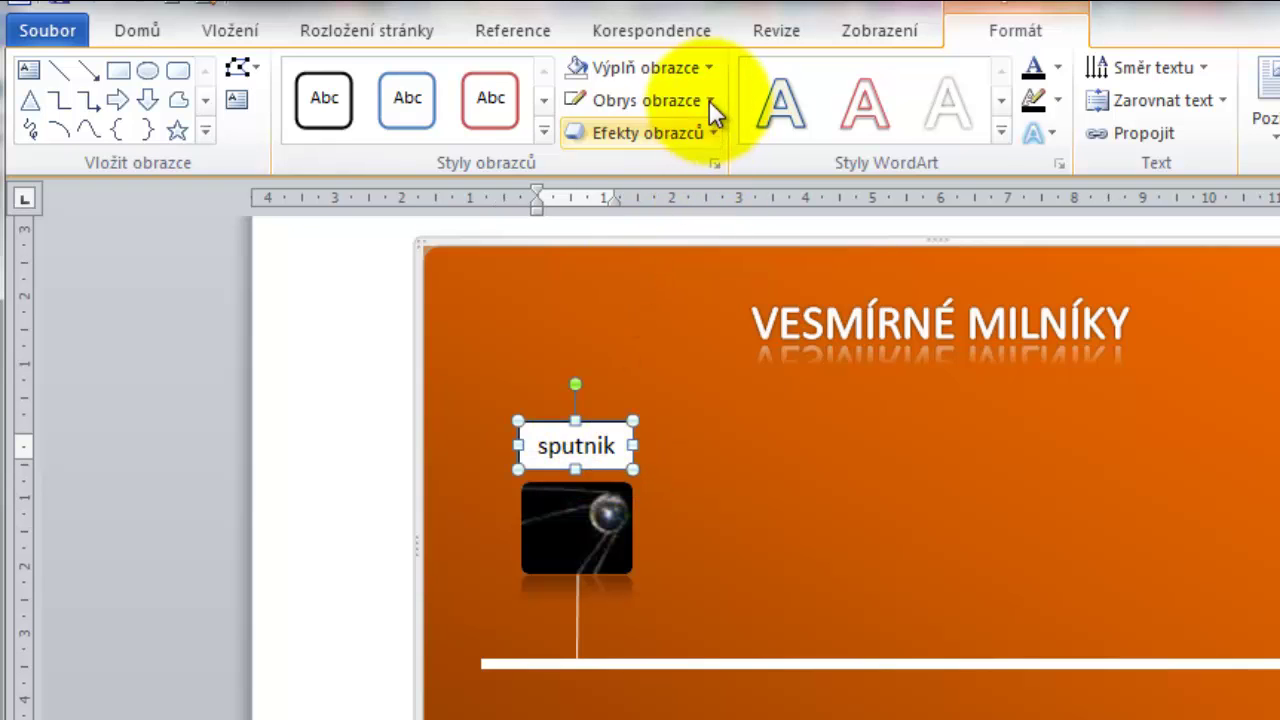
# Step: Give the label text box Bez výplně (no fill) and Bez obrysu (no outline)
pyautogui.click(706, 68)
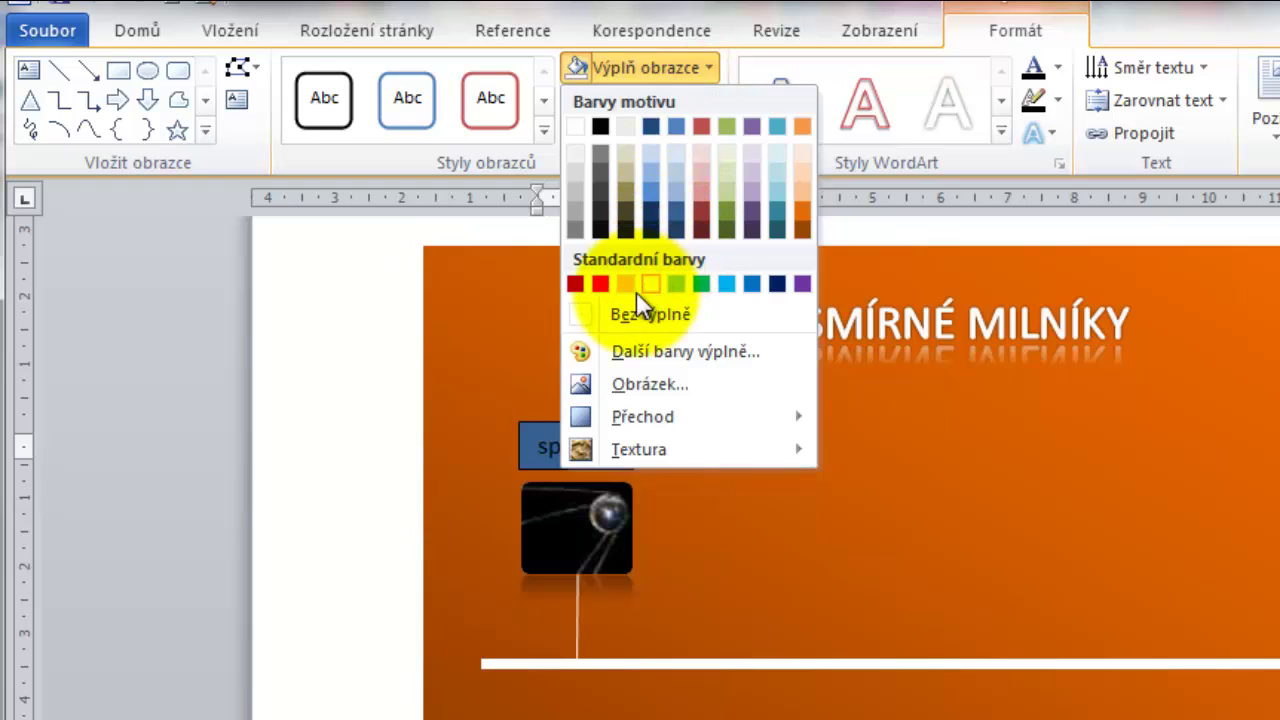
pyautogui.click(619, 314)
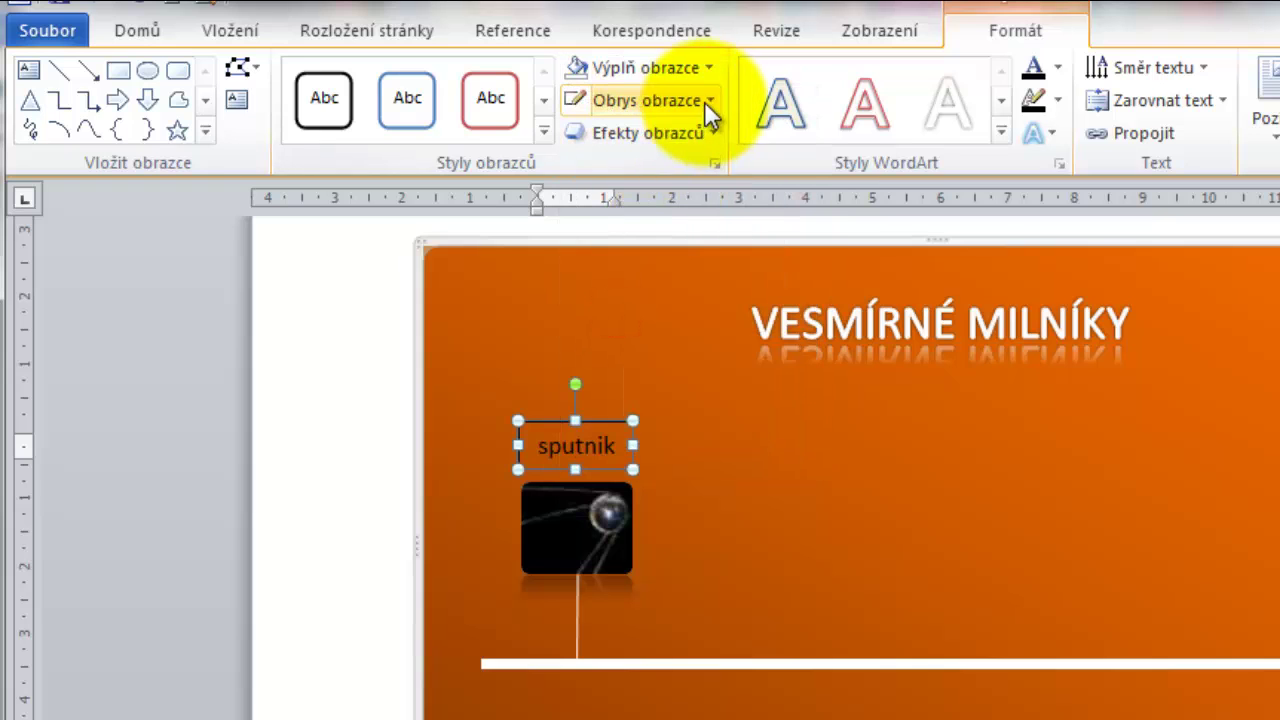
pyautogui.click(708, 103)
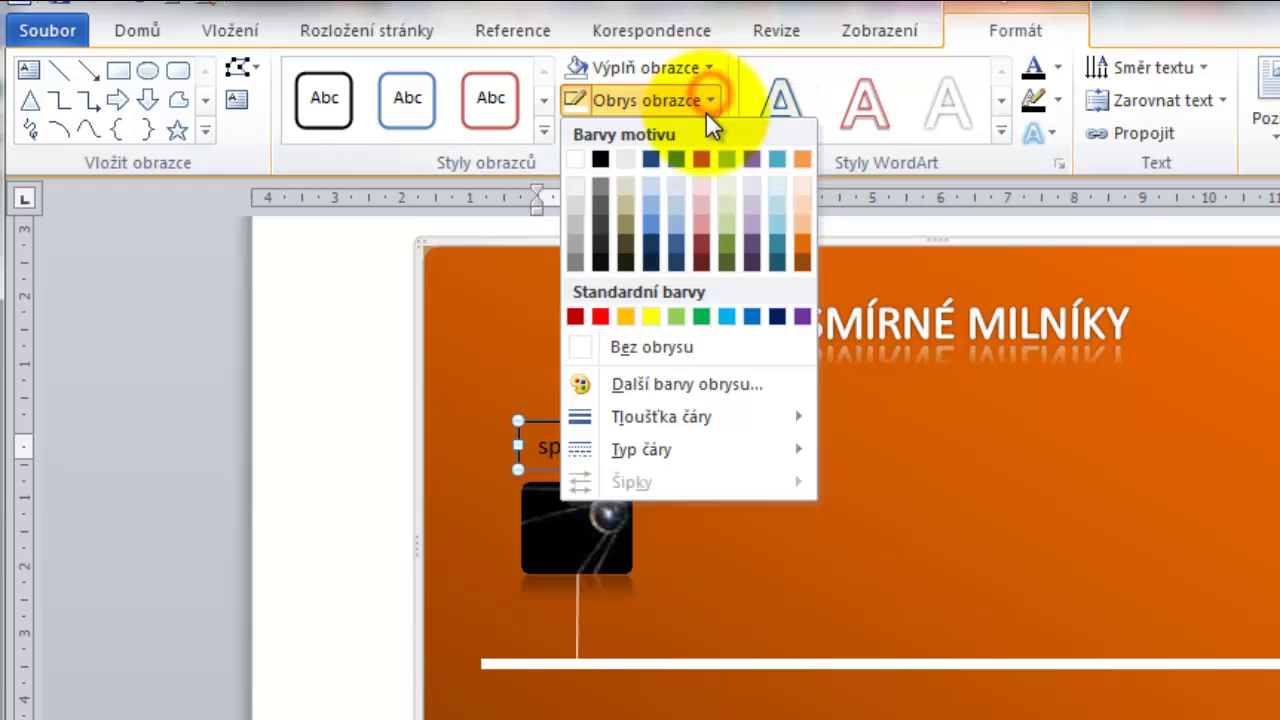
pyautogui.click(612, 346)
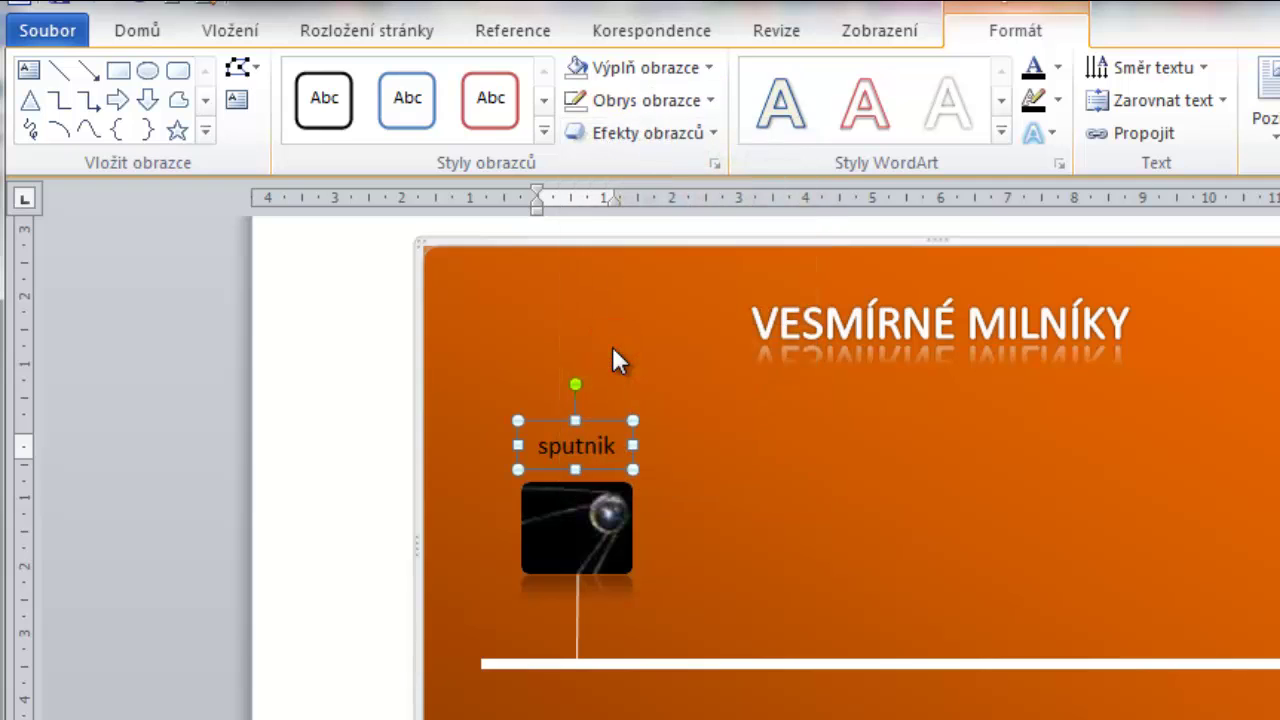
# Step: Format the label text white, size 10, in VŠECHNA VELKÁ capitals as SPUTNIK
pyautogui.click(136, 31)
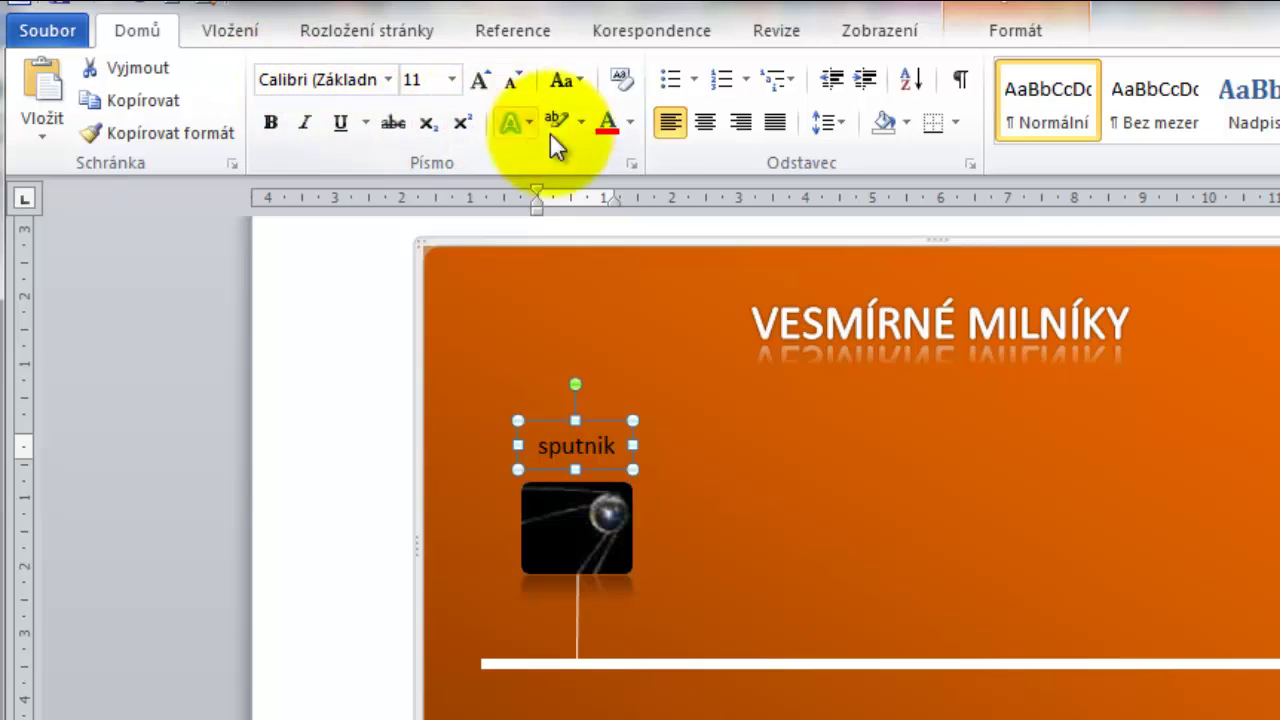
pyautogui.click(632, 123)
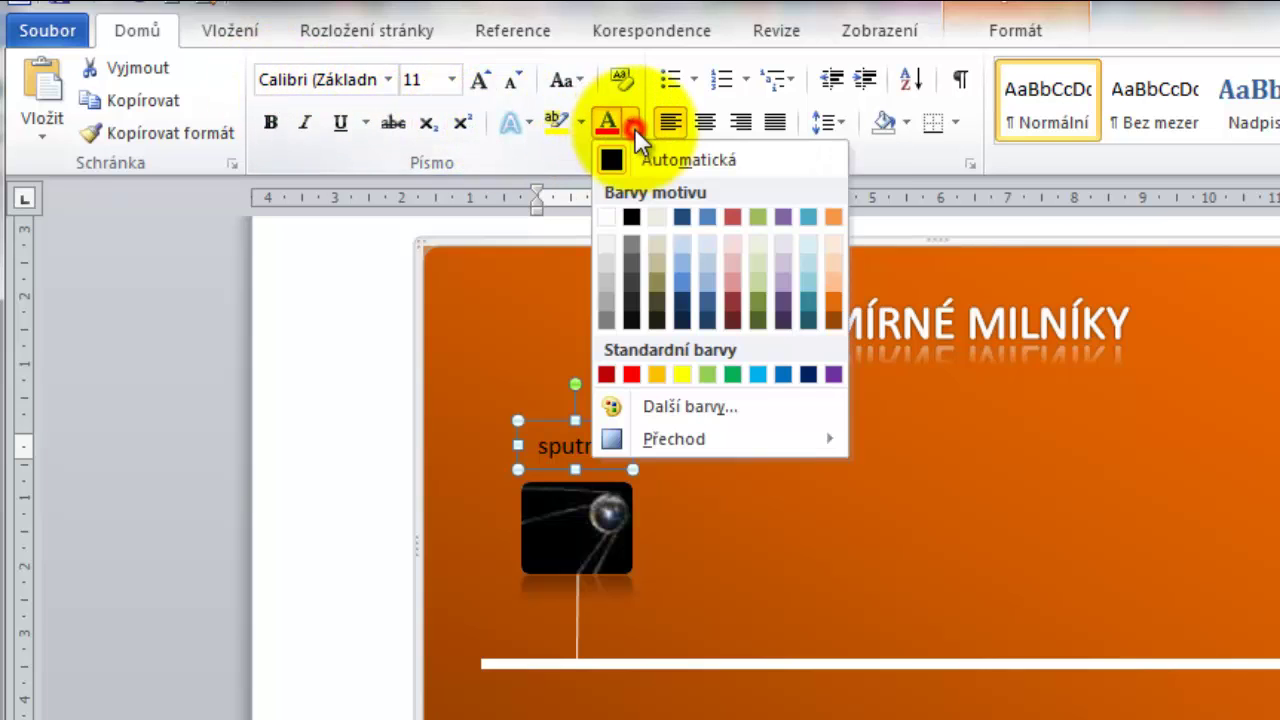
pyautogui.click(612, 212)
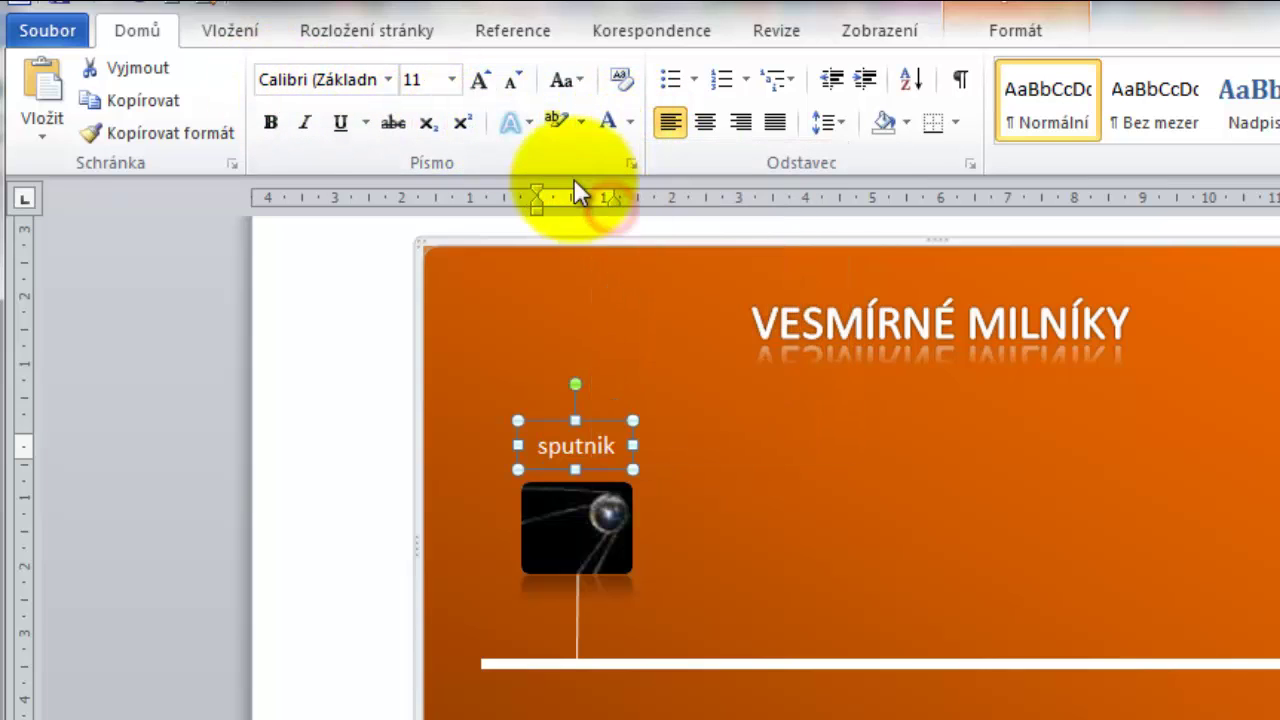
pyautogui.click(516, 82)
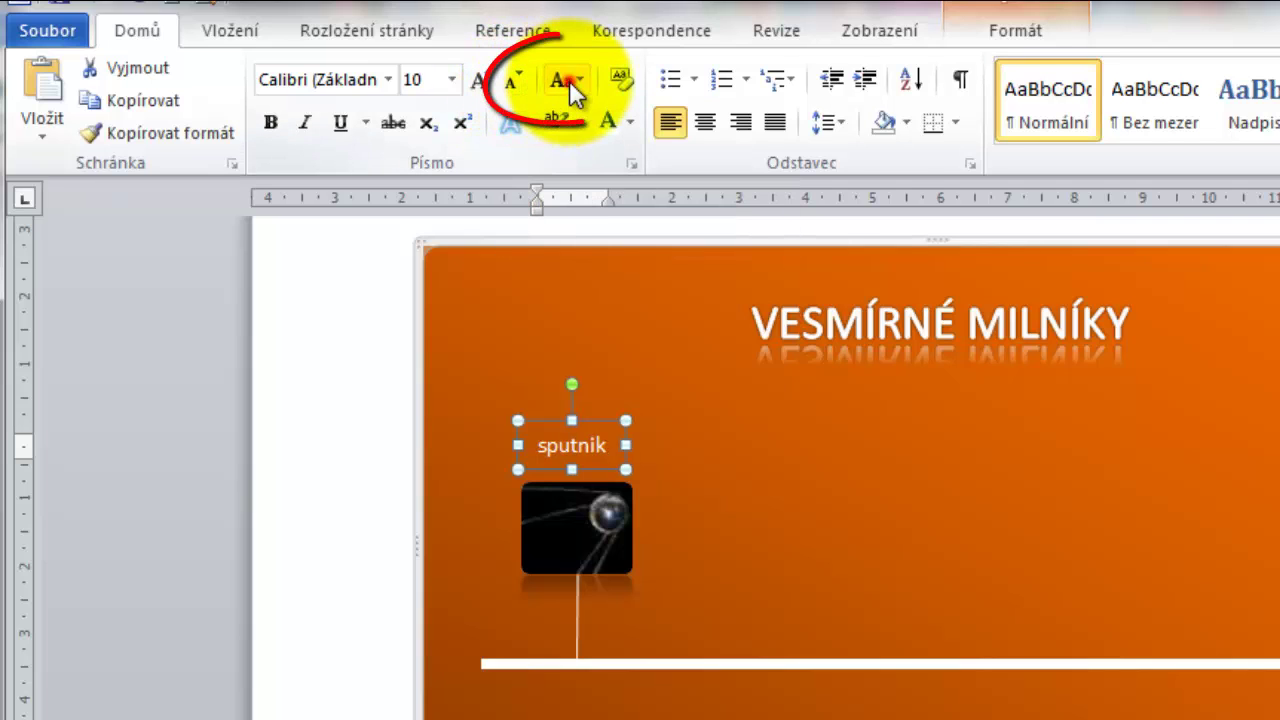
pyautogui.click(566, 82)
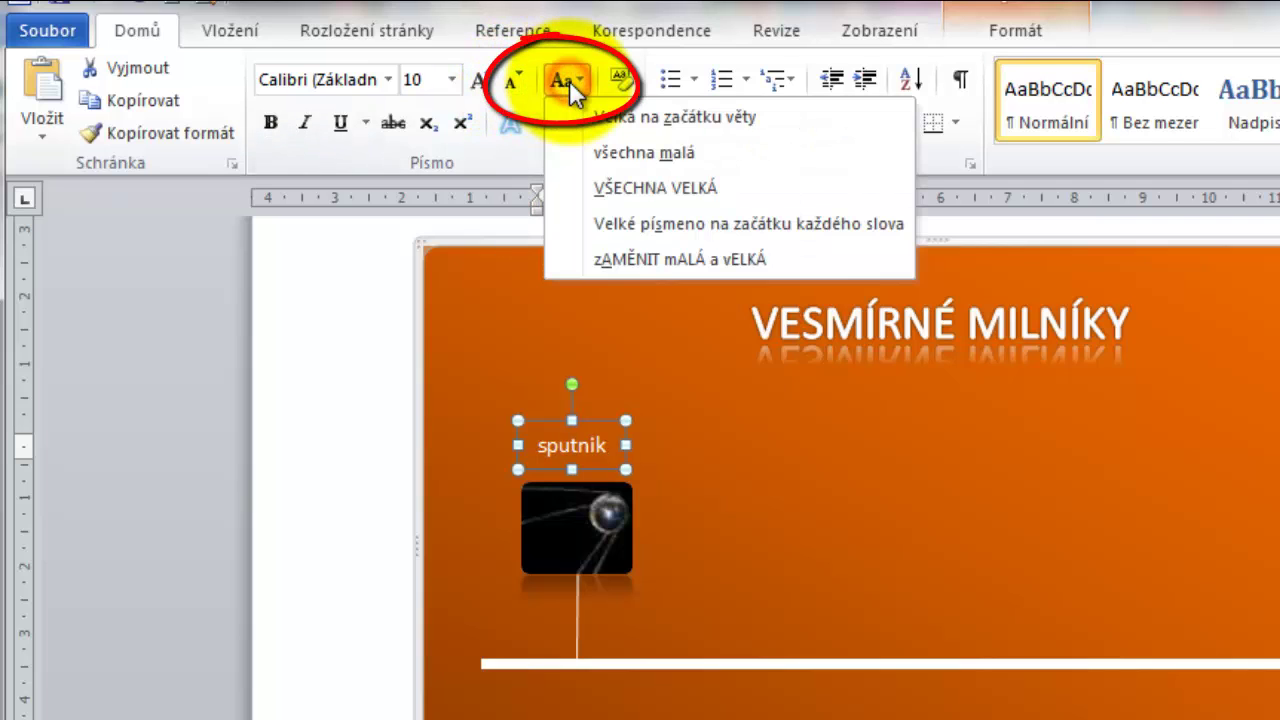
pyautogui.click(582, 188)
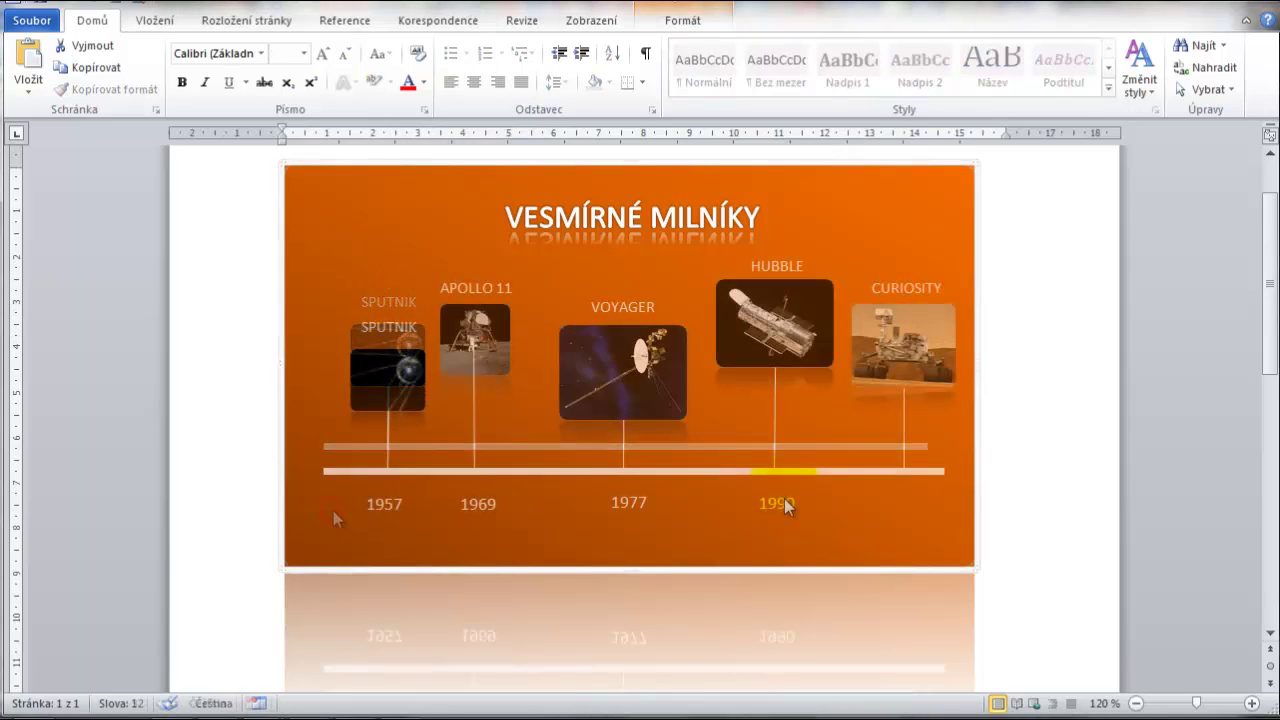
# Step: Copy the 1990 year label to the Curiosity line, change it to 2012 and centre it
pyautogui.click(784, 498)
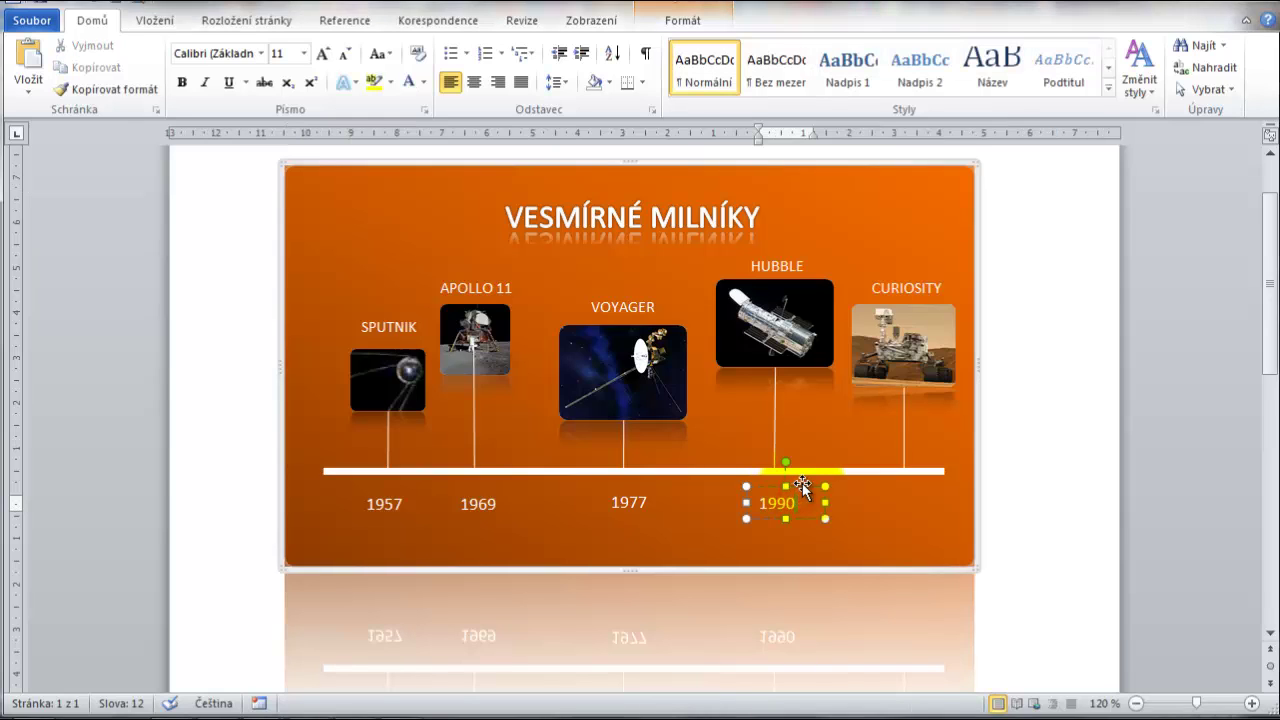
pyautogui.moveTo(802, 485); pyautogui.dragTo(912, 487)
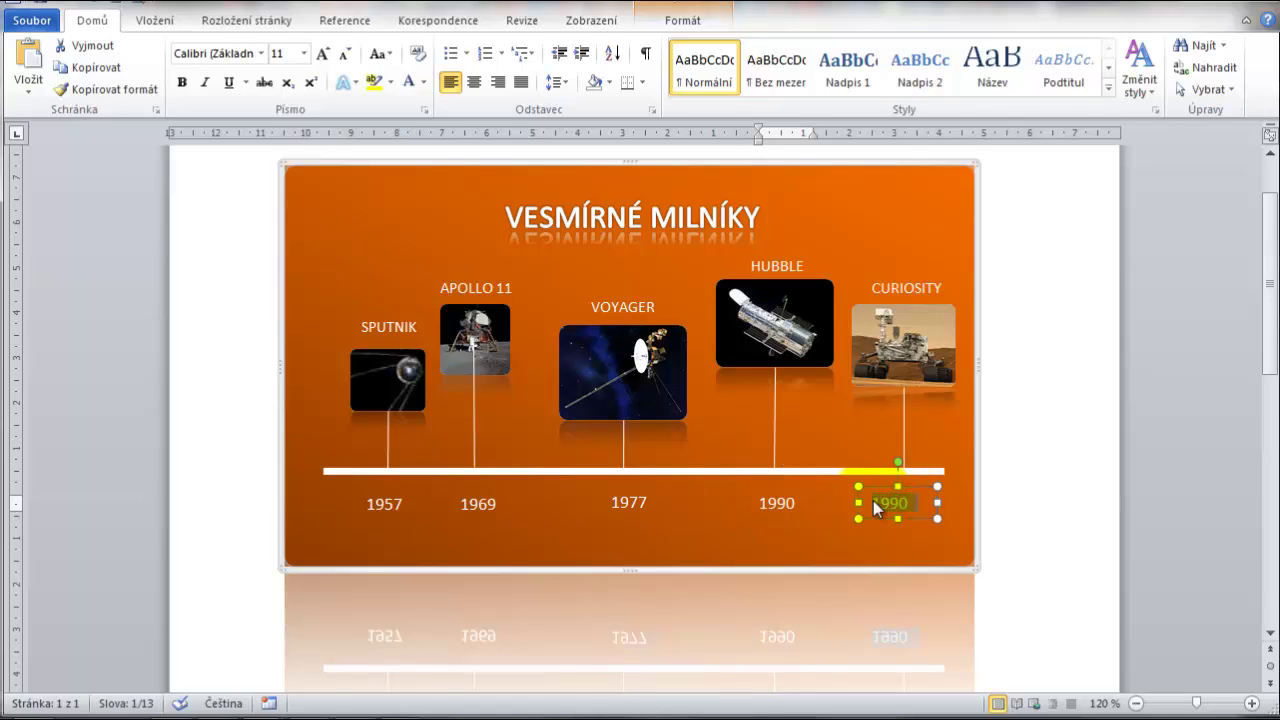
pyautogui.write('201')
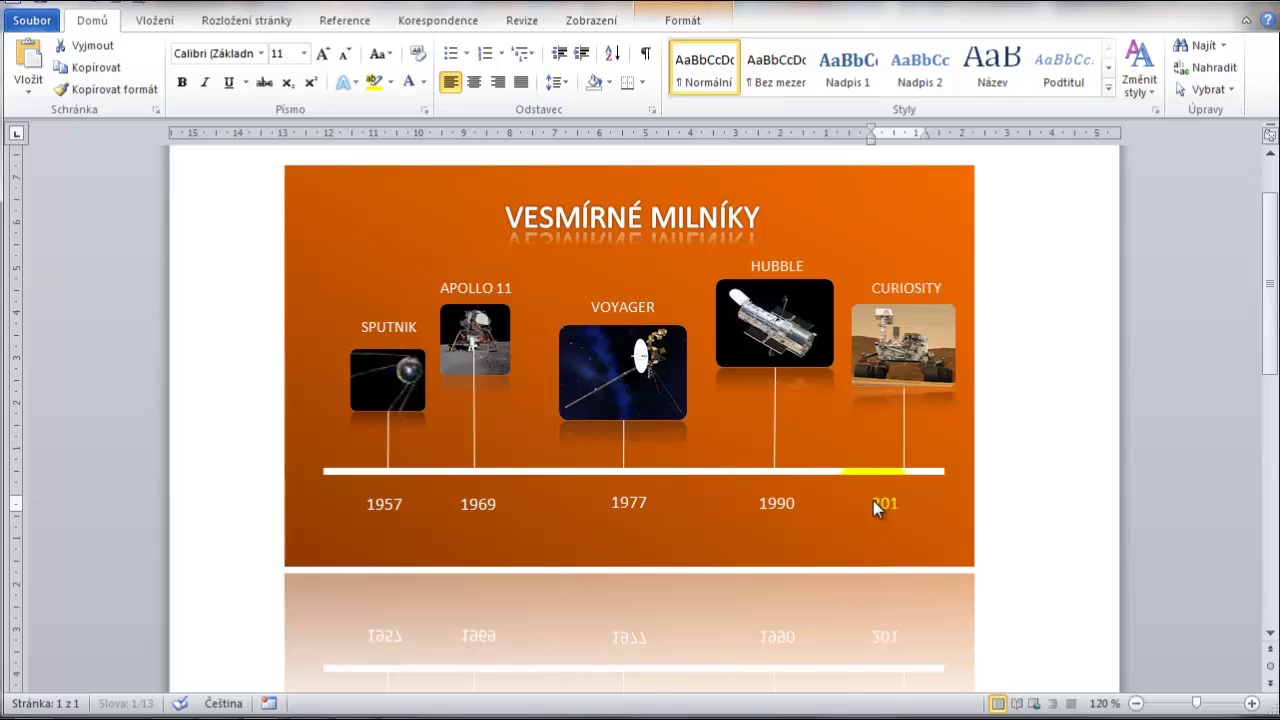
pyautogui.write('2')
pyautogui.click(918, 487)
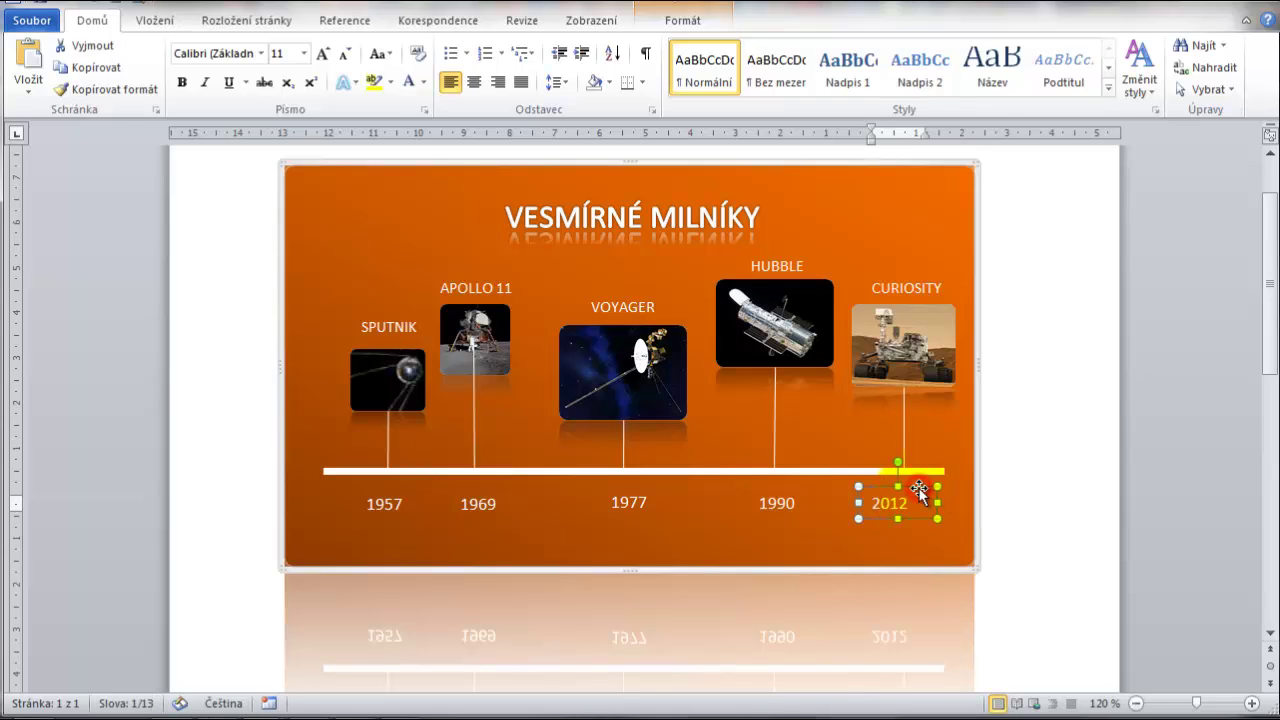
pyautogui.click(476, 82)
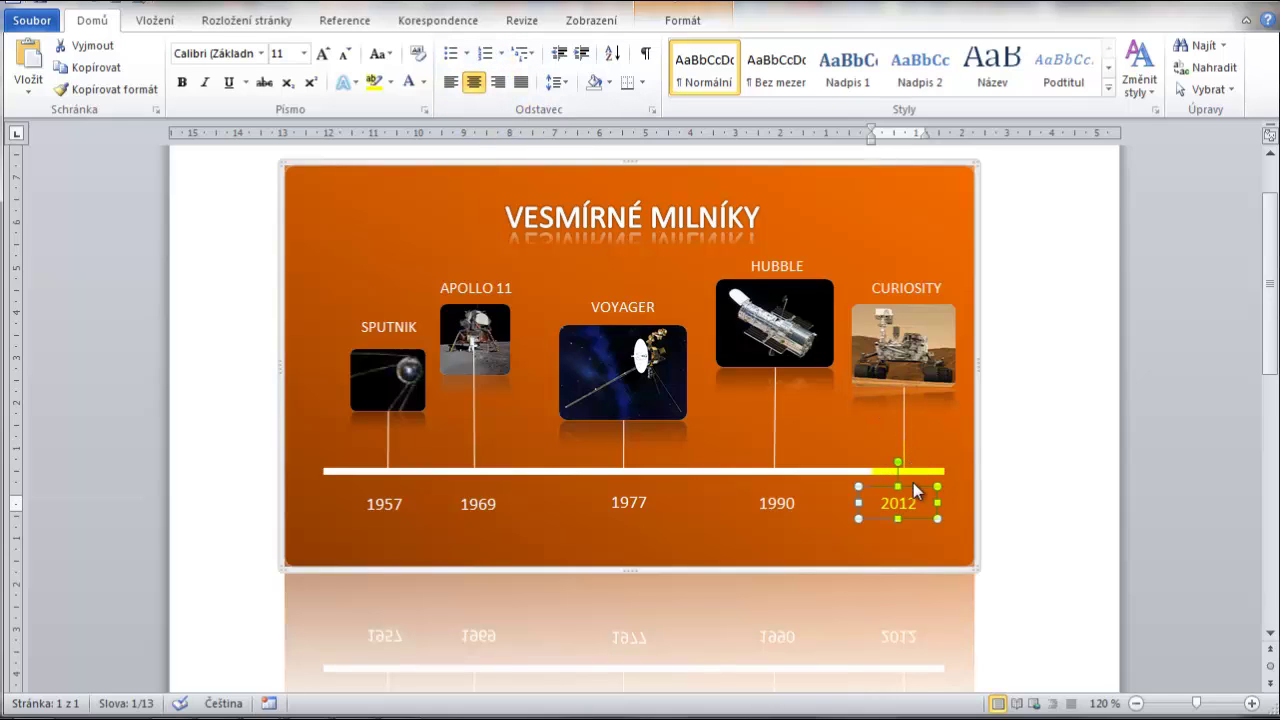
pyautogui.moveTo(912, 484); pyautogui.dragTo(918, 484)
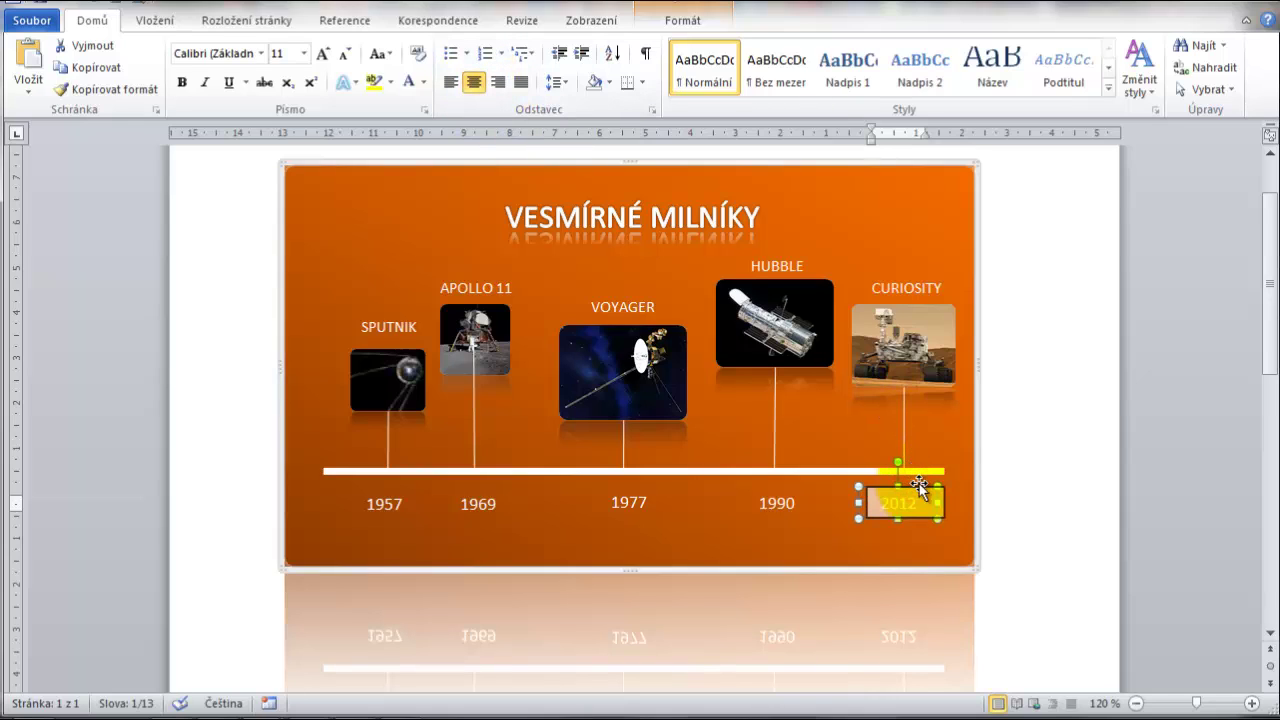
pyautogui.click(1029, 491)
pyautogui.scroll(-1, 1027, 489)
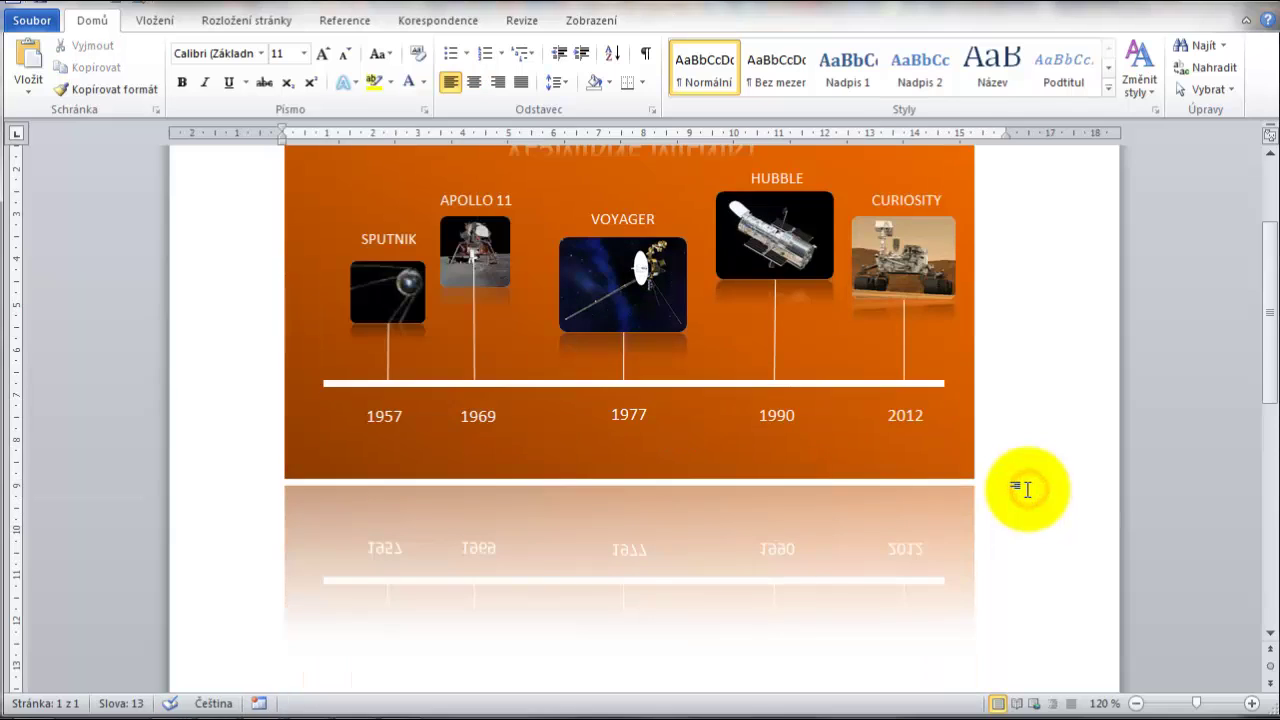
pyautogui.scroll(1, 1063, 463)
pyautogui.scroll(1, 1065, 465)
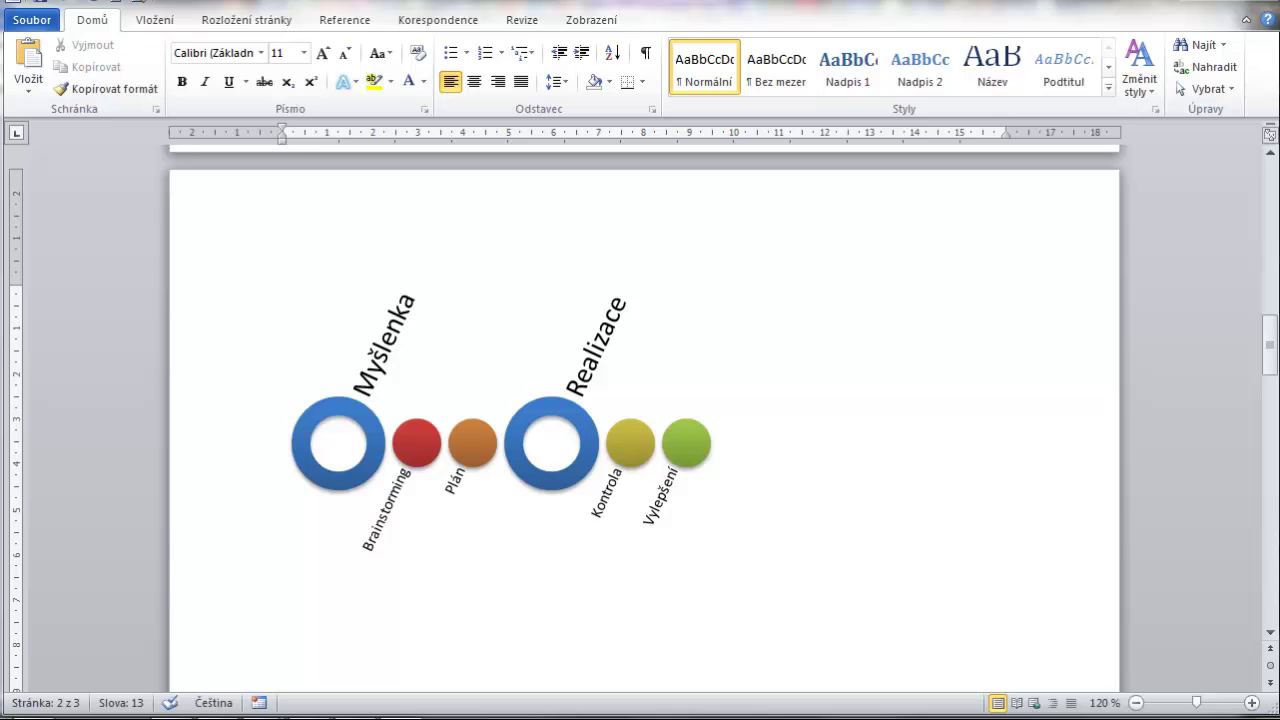
pyautogui.hotkey('alt', 'v')
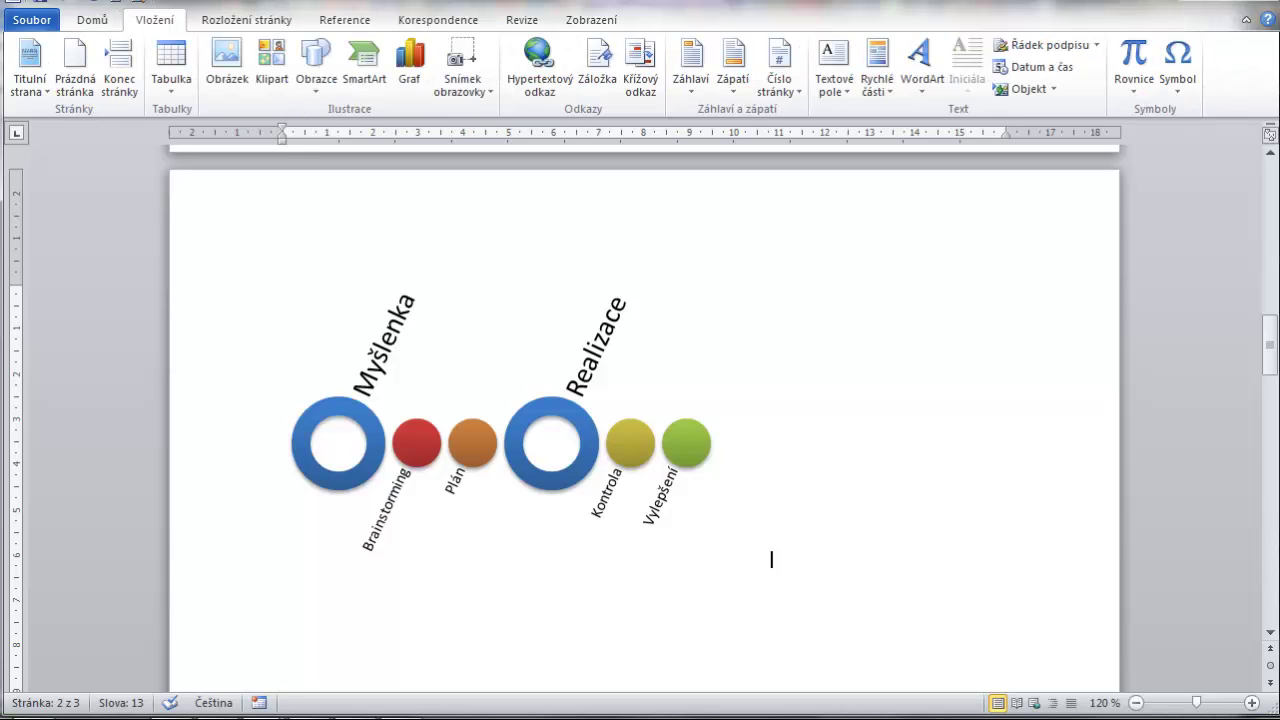